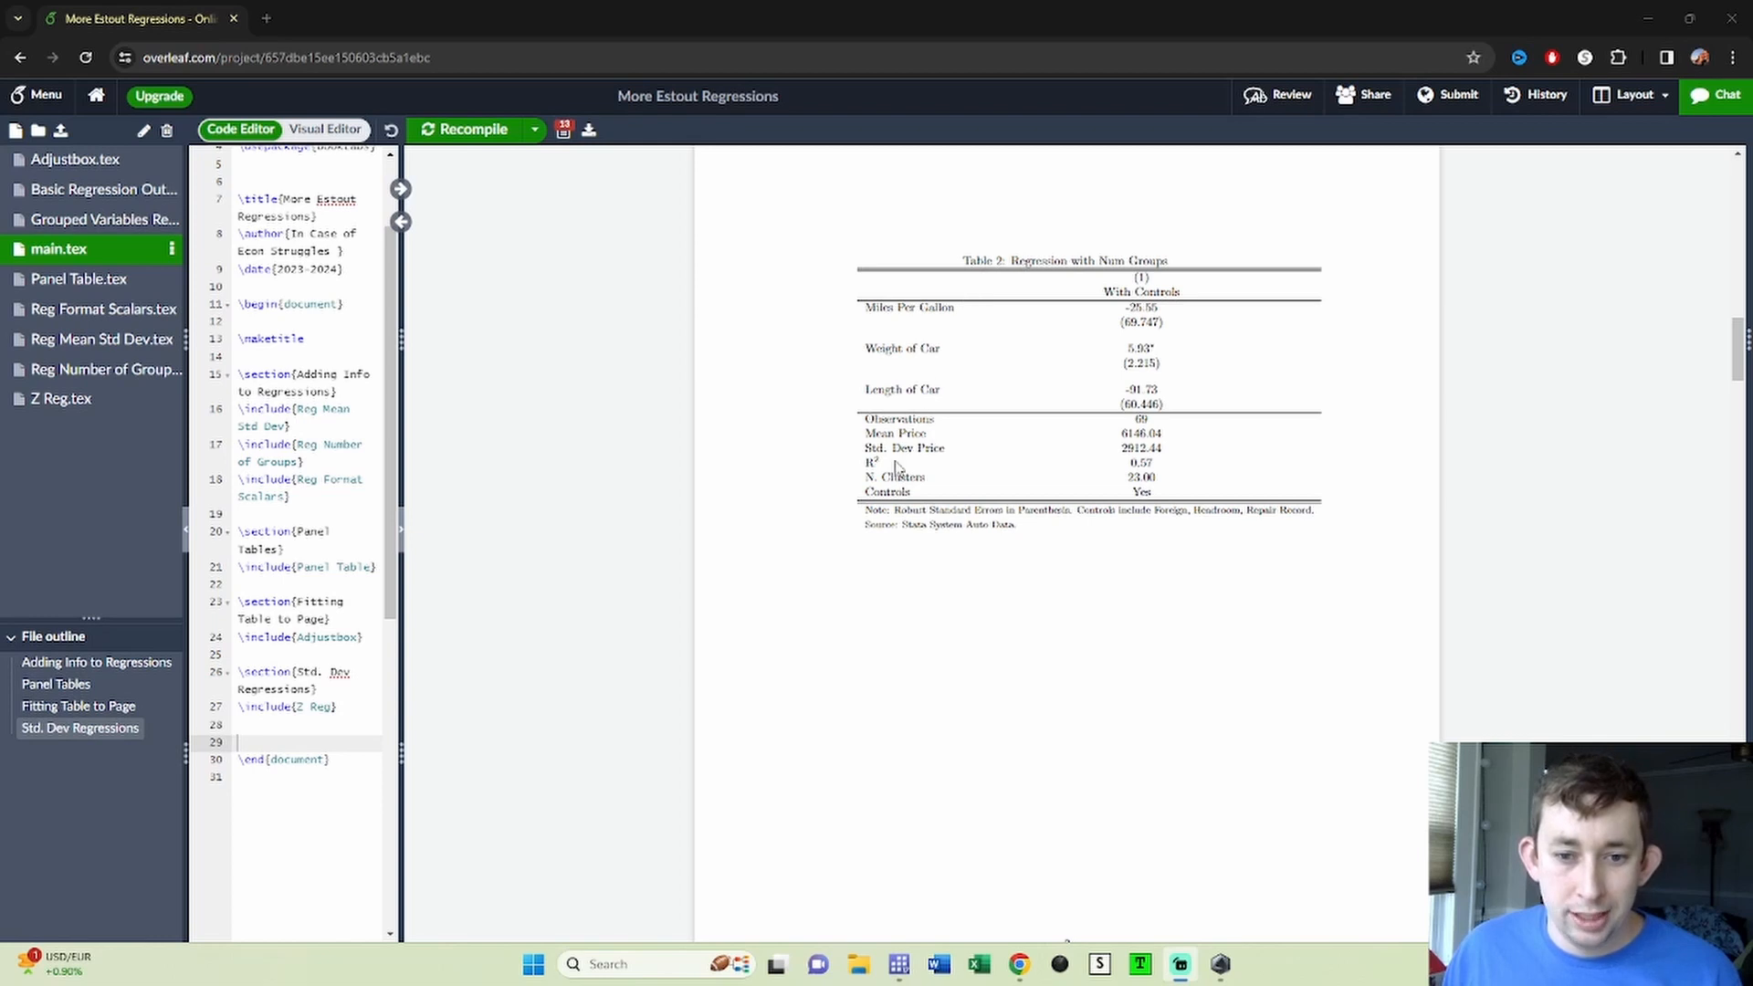
{"action": "left_click_drag", "start_coordinate": [874, 481], "coordinate": [901, 476]}
{"action": "left_click", "coordinate": [903, 477]}
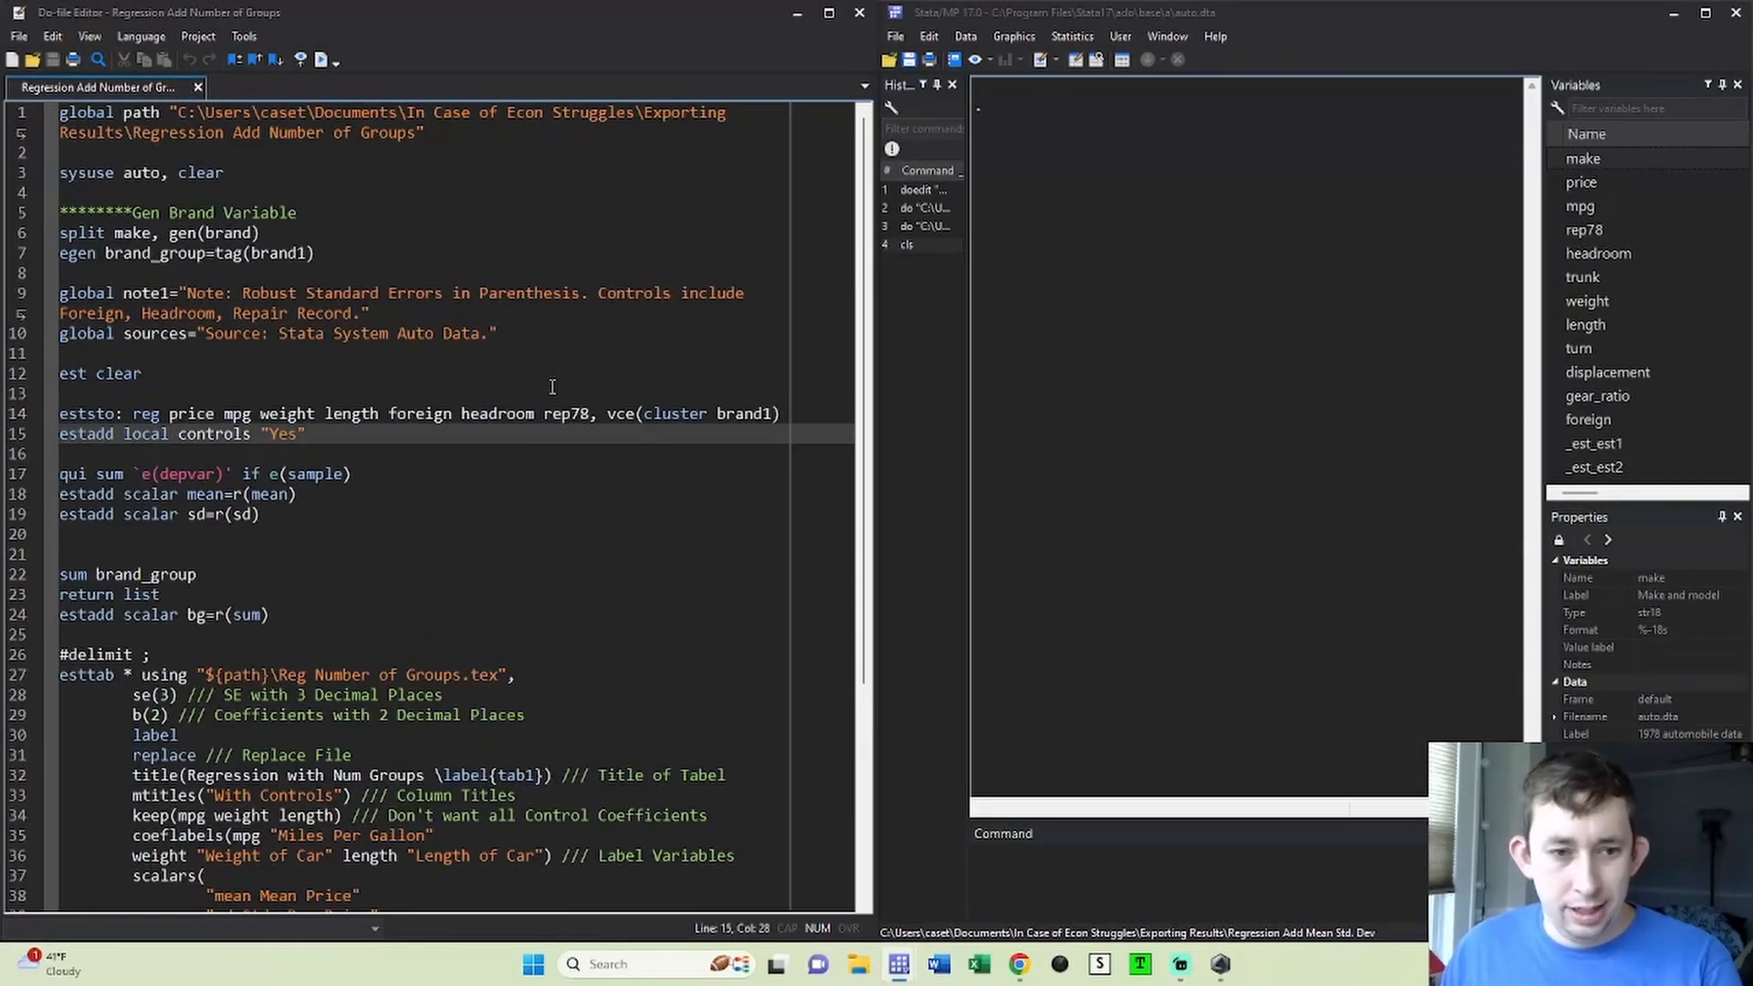
- Run lines 1 to 7 of the do-file to load the auto dataset, split make into brand variables and tag the brand groups
{"action": "scroll", "coordinate": [551, 387], "scroll_direction": "up", "scroll_amount": 3}
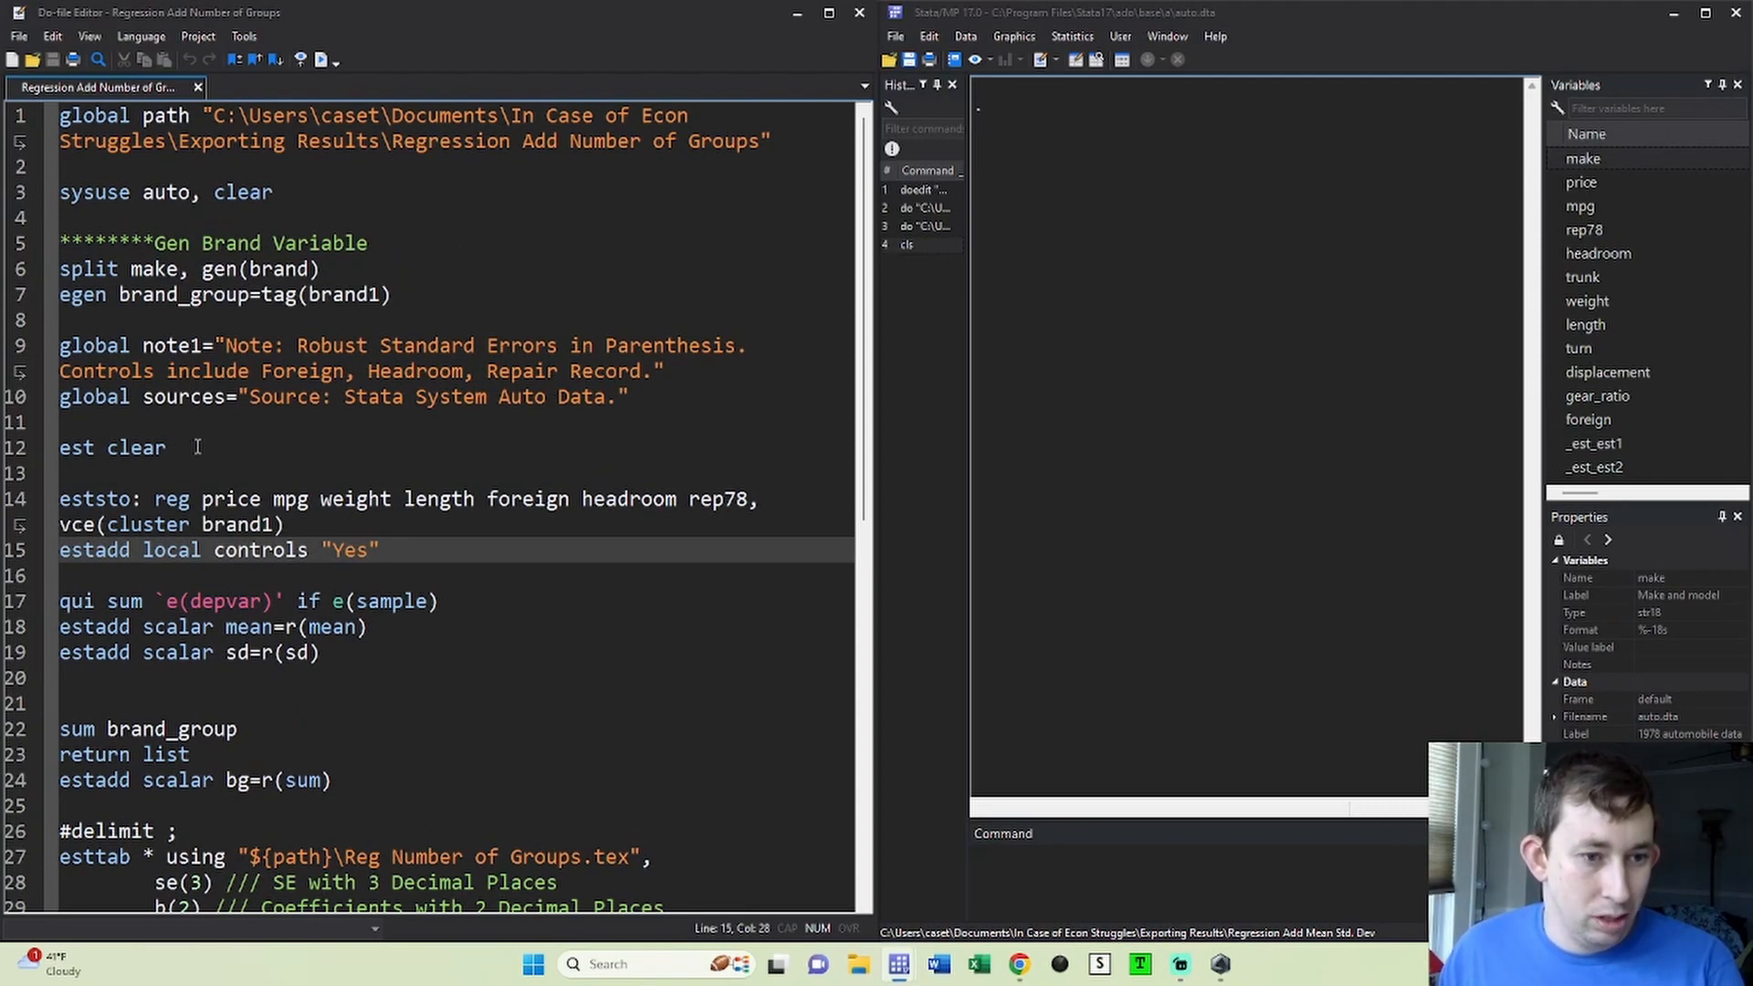
{"action": "left_click_drag", "start_coordinate": [19, 118], "coordinate": [9, 203]}
{"action": "key", "text": "shift+Left"}
{"action": "key", "text": "ctrl+d"}
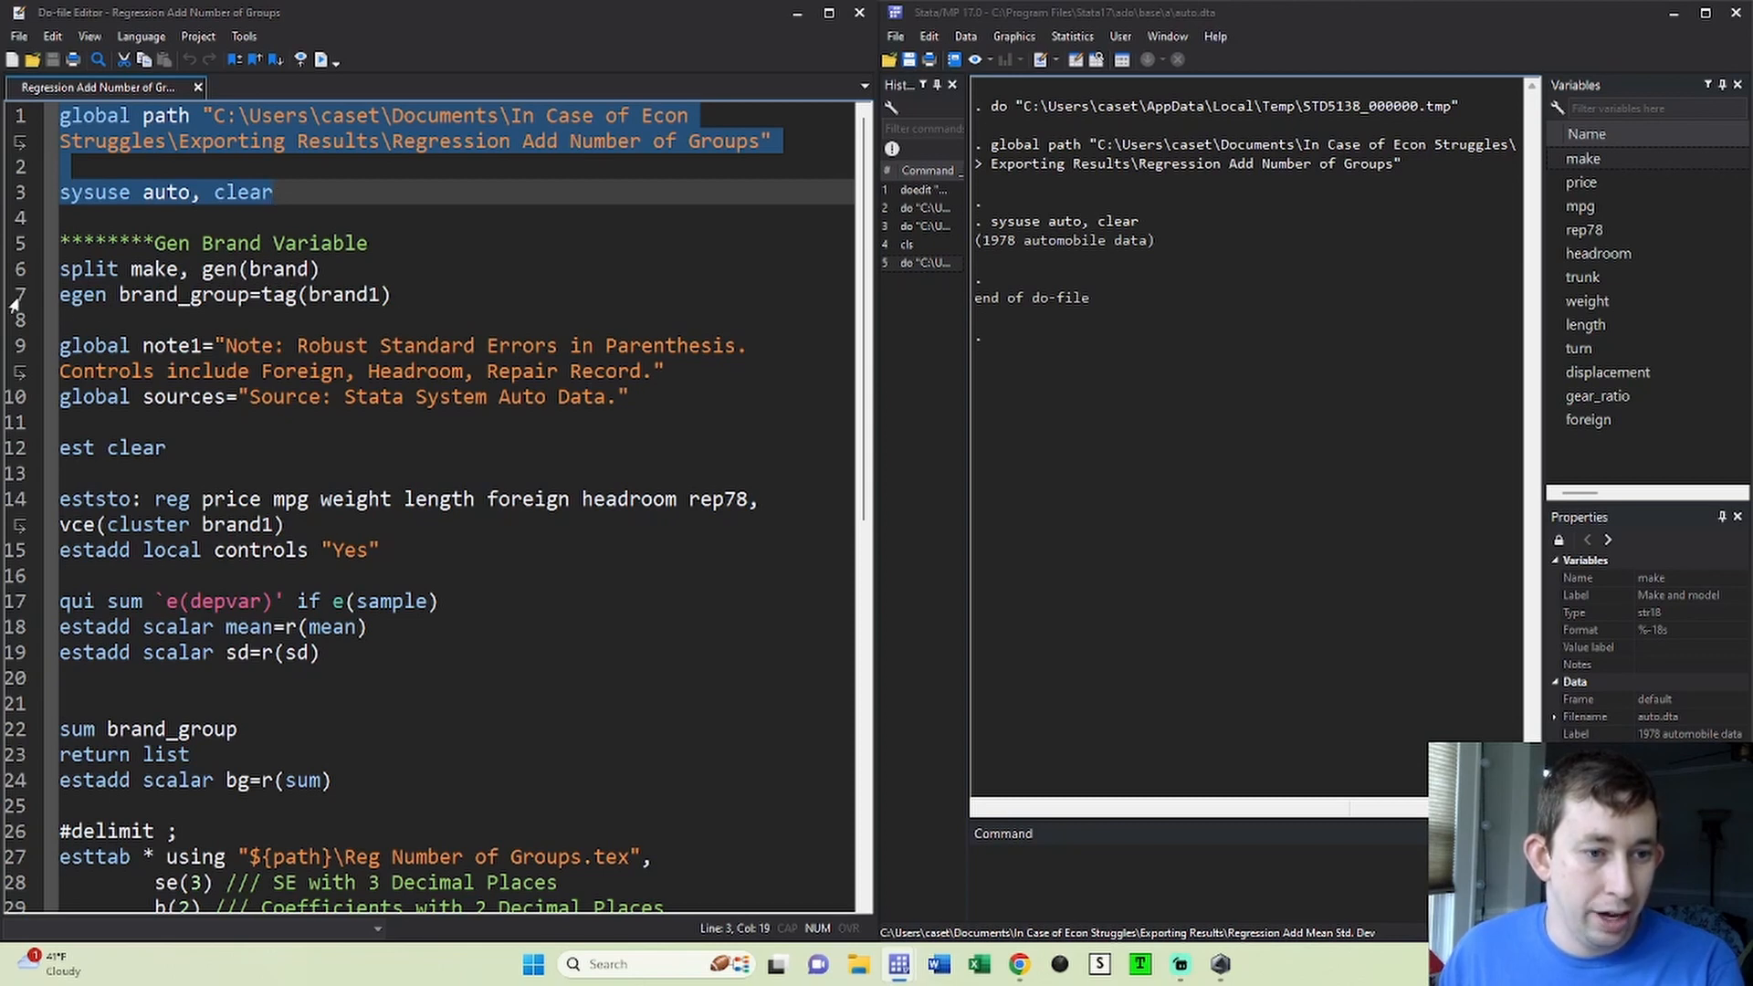
{"action": "left_click_drag", "start_coordinate": [14, 307], "coordinate": [20, 128]}
{"action": "key", "text": "ctrl+d"}
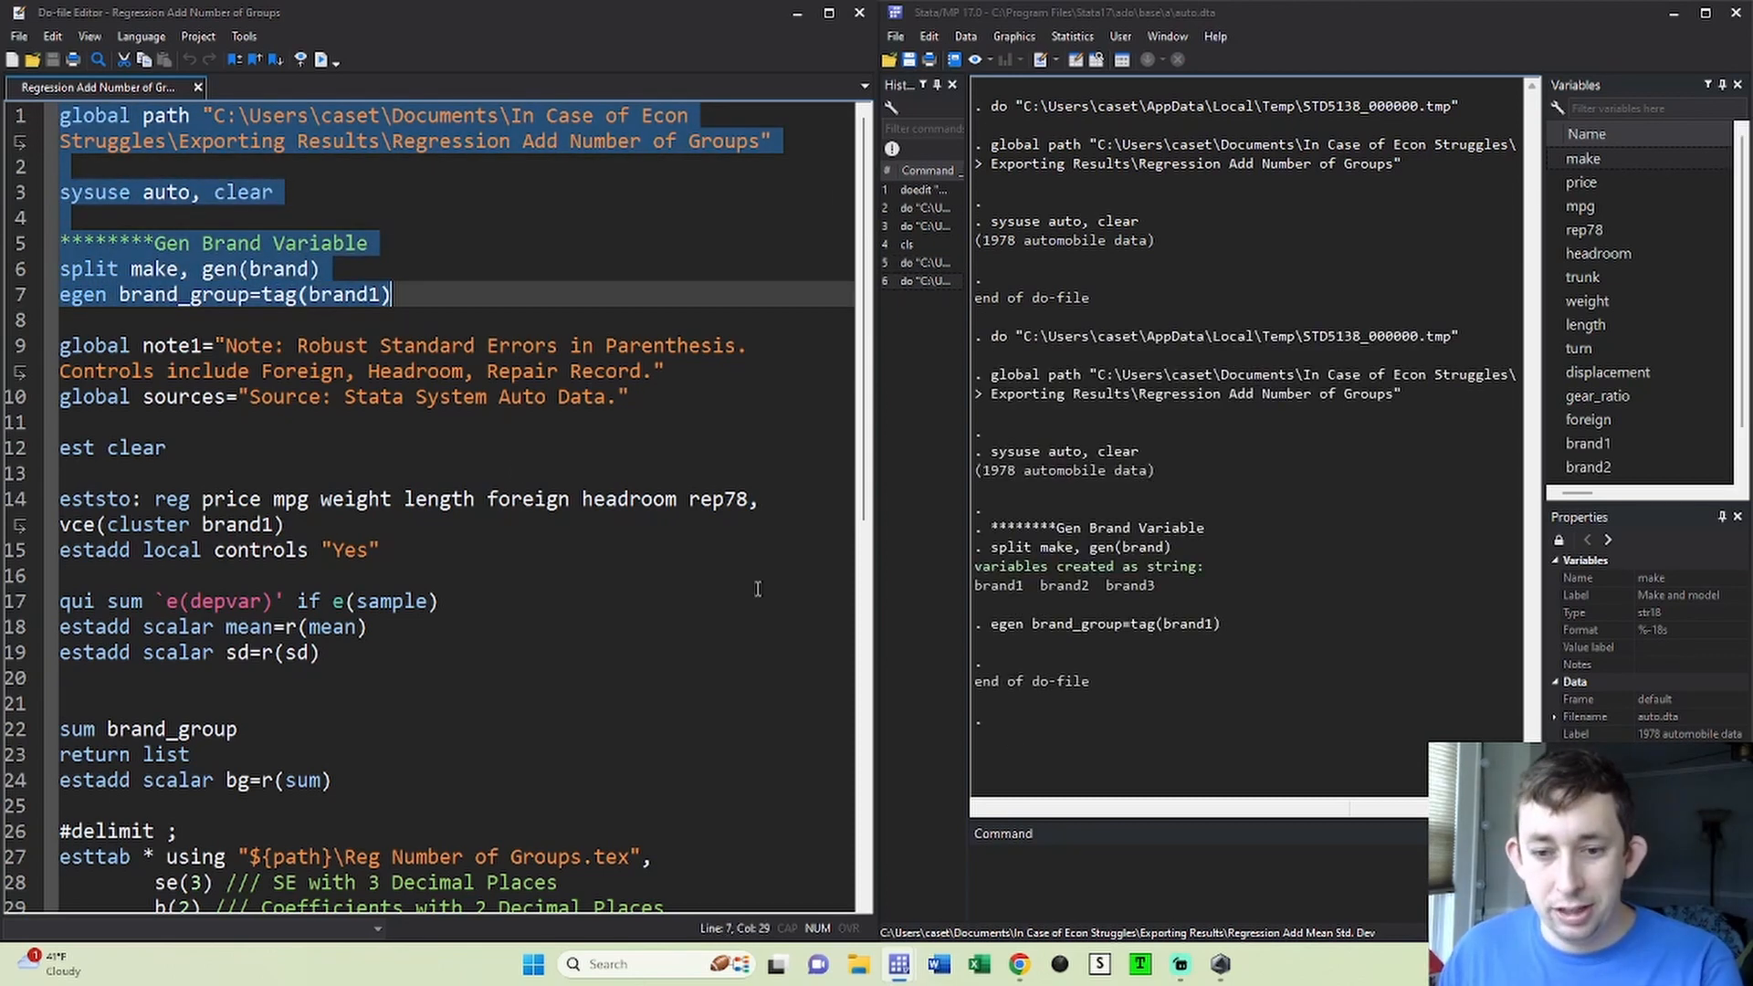
- Tabulate brand1 to view the frequency of each car brand
{"action": "left_click", "coordinate": [1192, 876]}
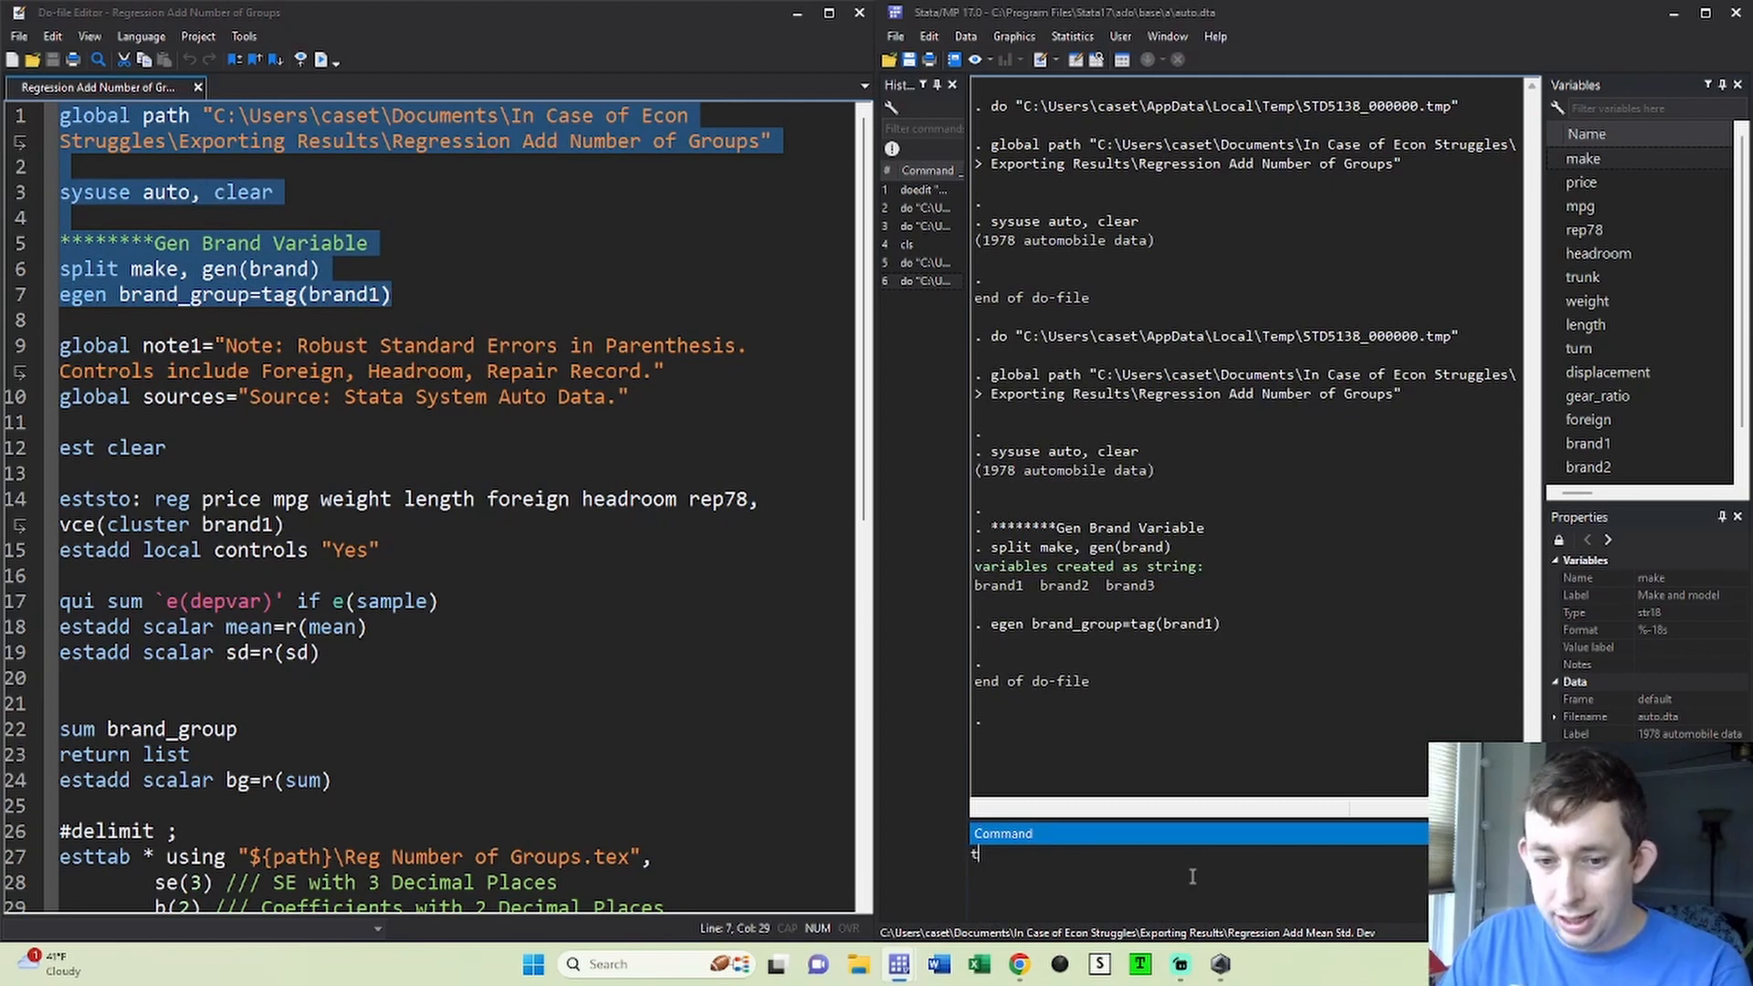
{"action": "type", "text": "tab brand"}
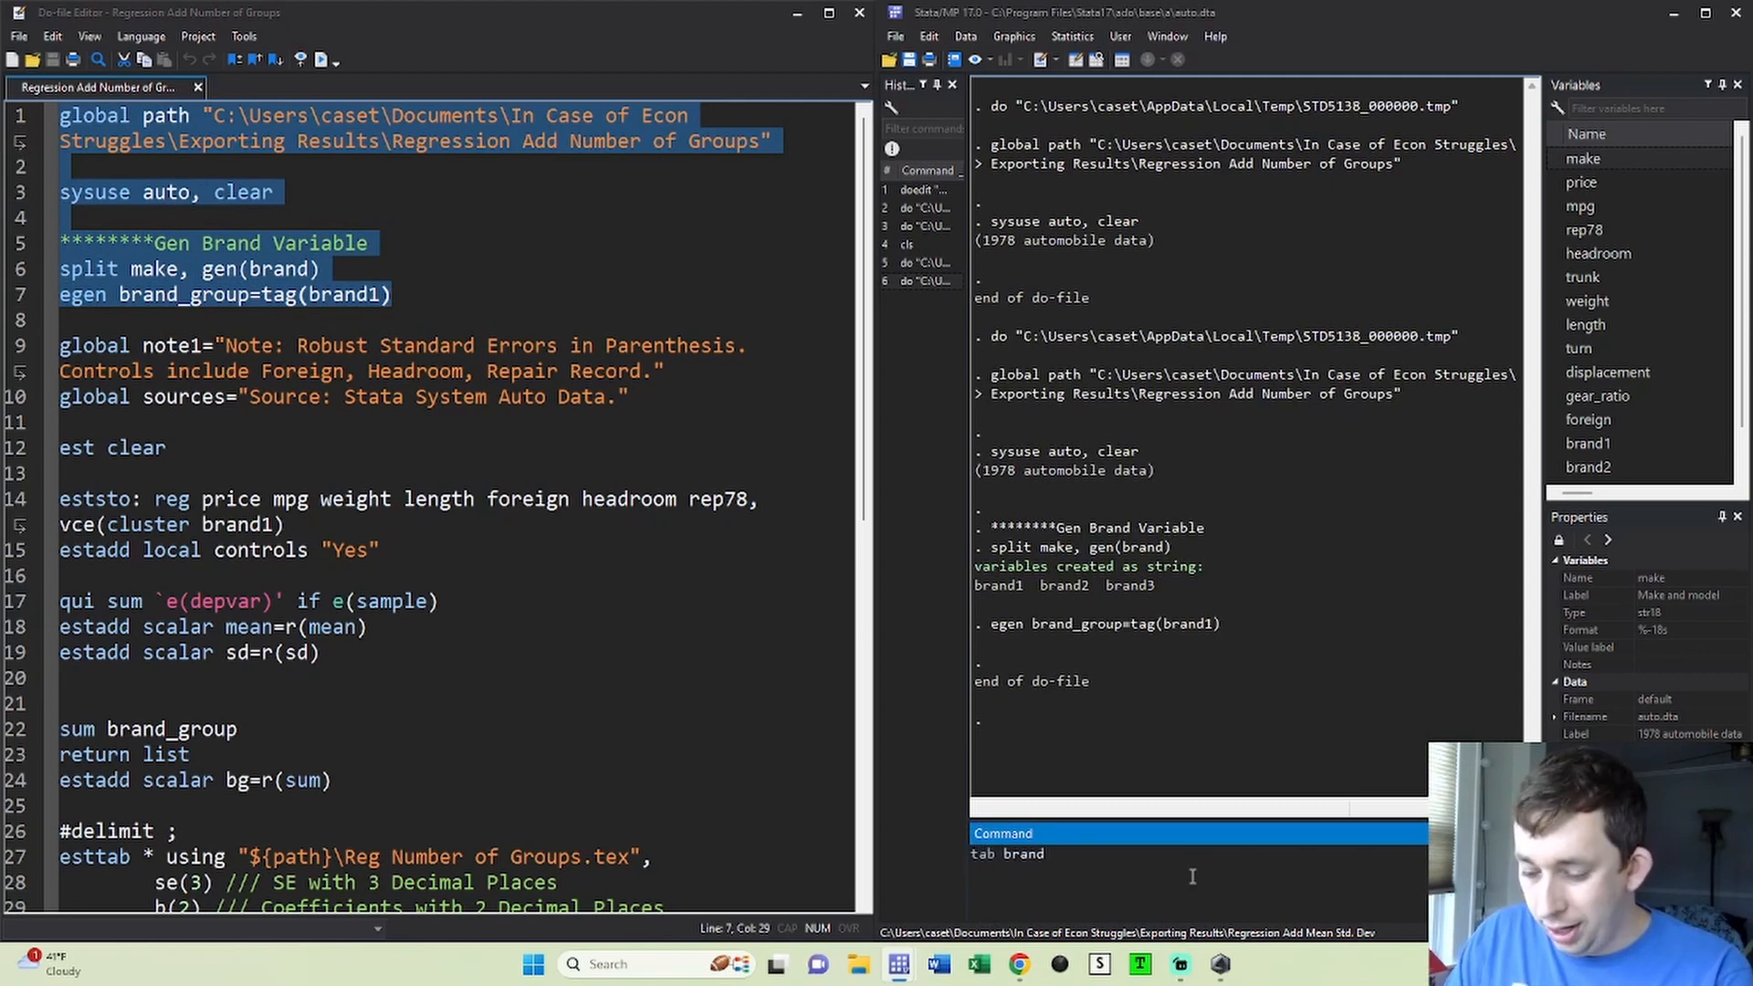
{"action": "type", "text": "1"}
{"action": "key", "text": "Return"}
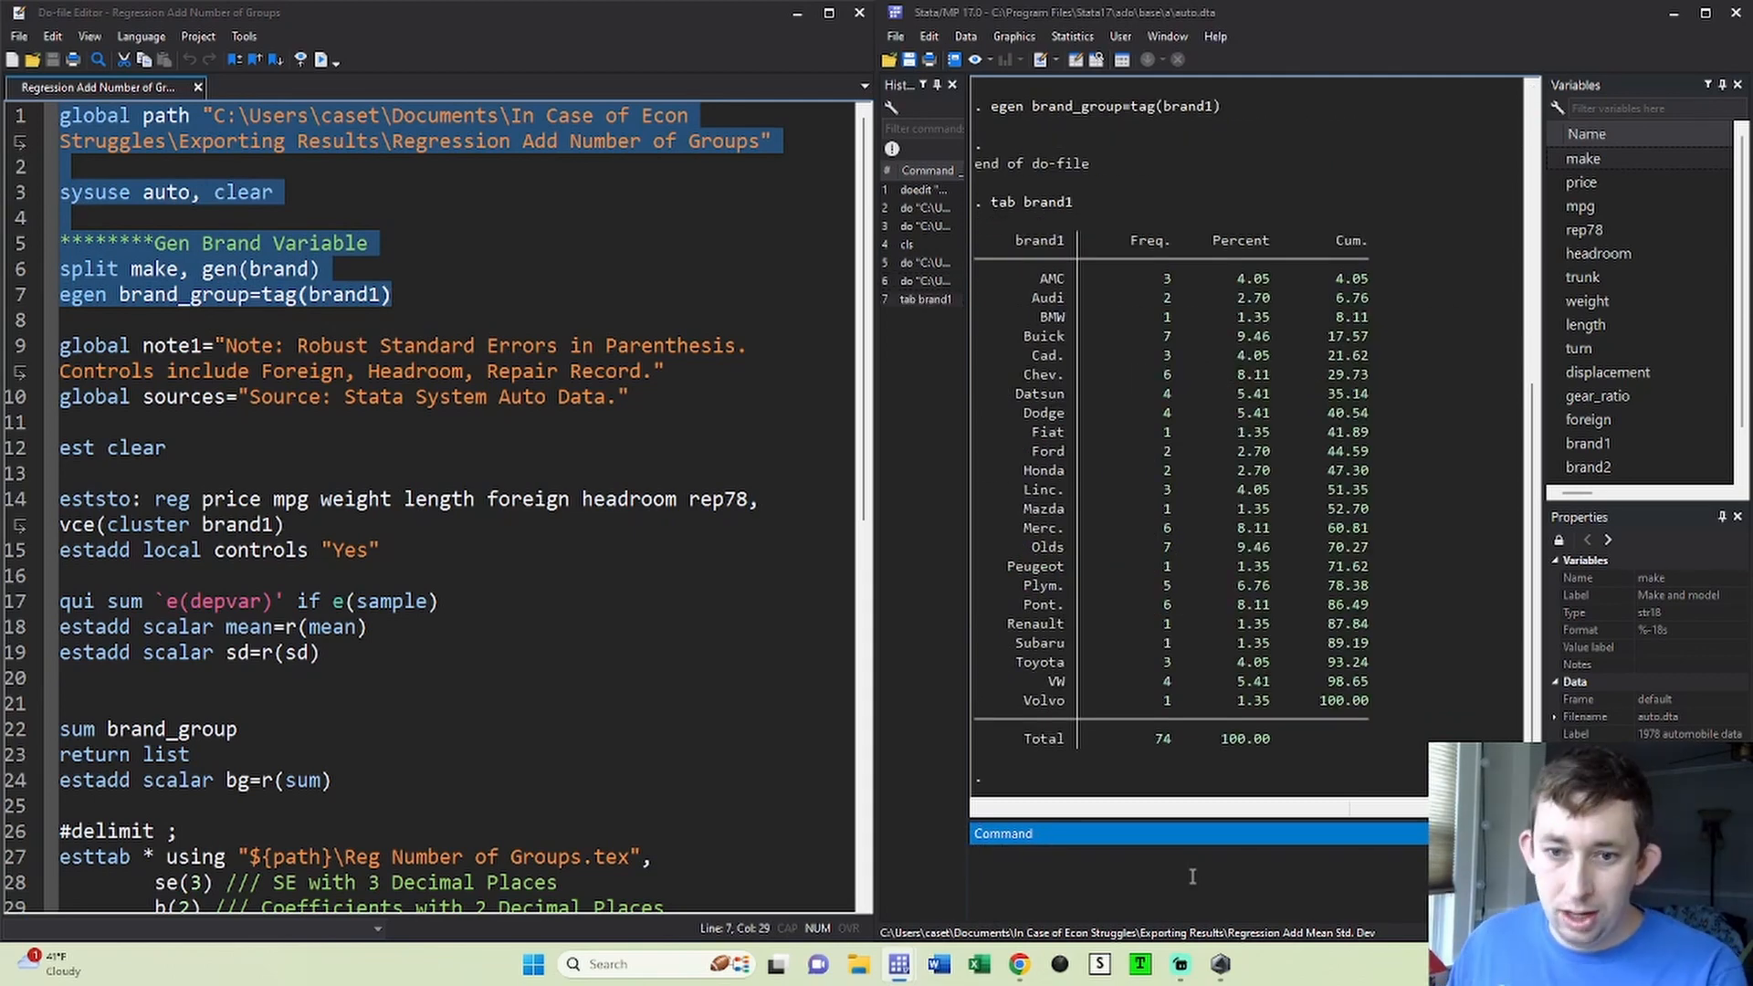
{"action": "scroll", "coordinate": [1189, 265], "scroll_direction": "up", "scroll_amount": 1}
{"action": "scroll", "coordinate": [1079, 456], "scroll_direction": "down", "scroll_amount": 1}
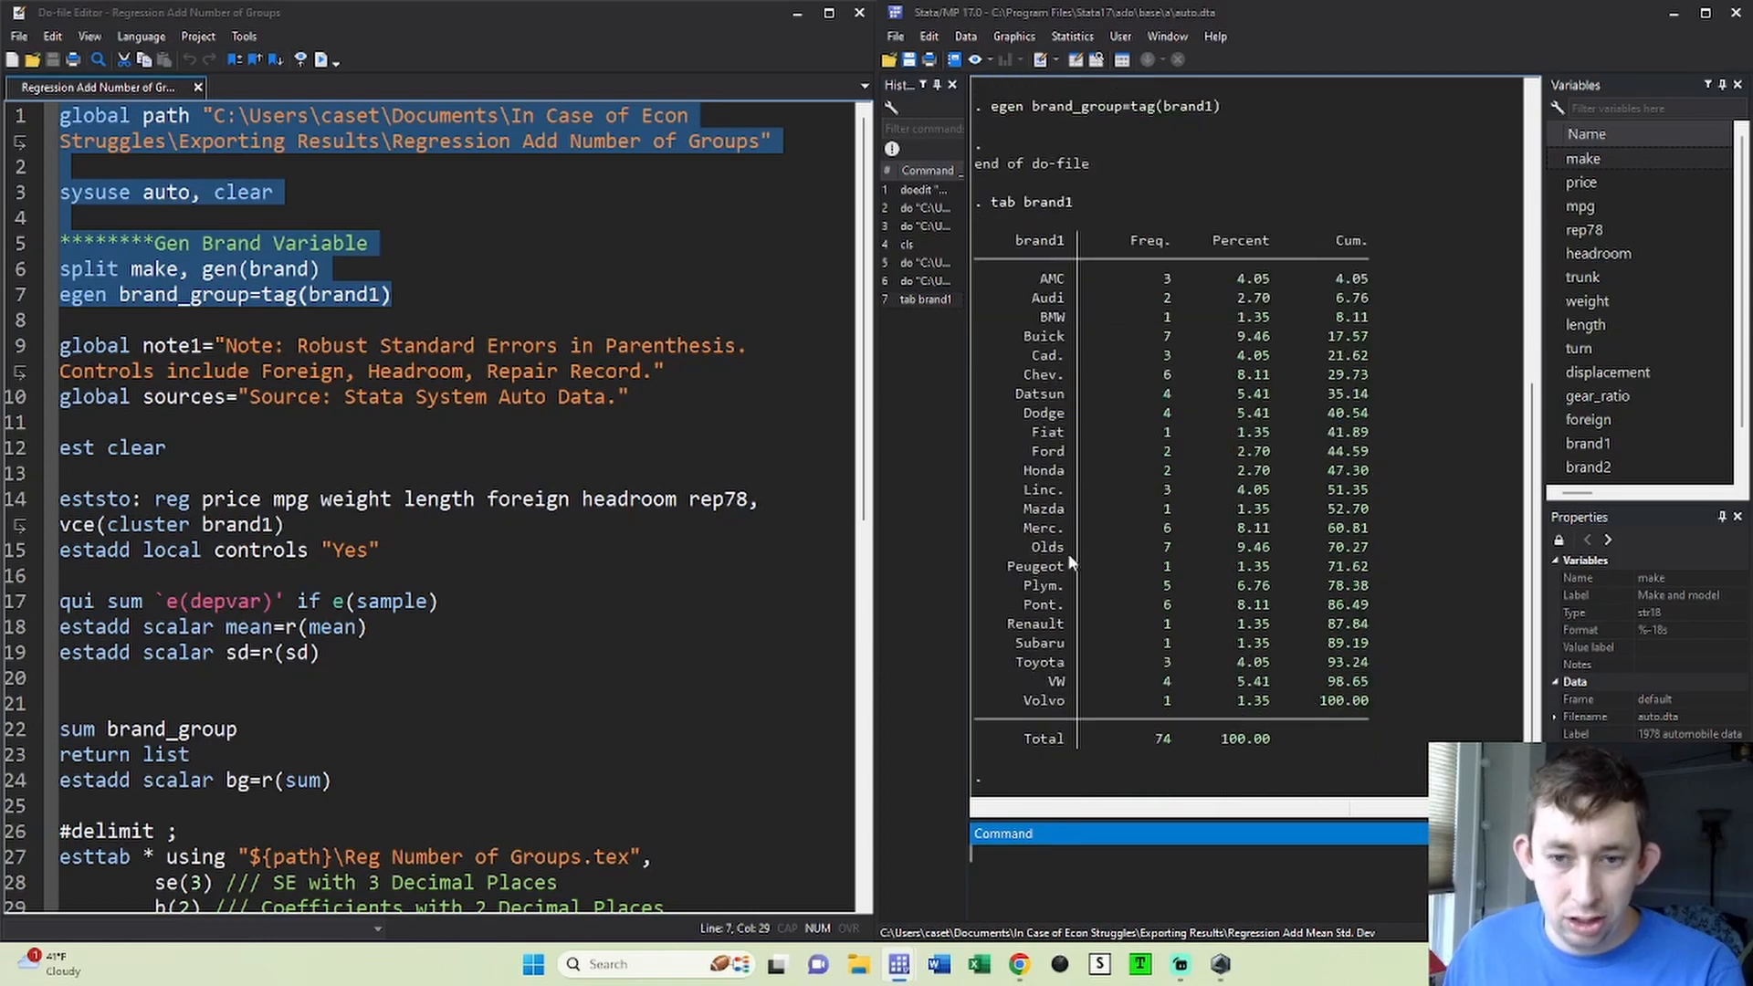
{"action": "scroll", "coordinate": [1068, 557], "scroll_direction": "up", "scroll_amount": 6}
{"action": "left_click", "coordinate": [215, 297]}
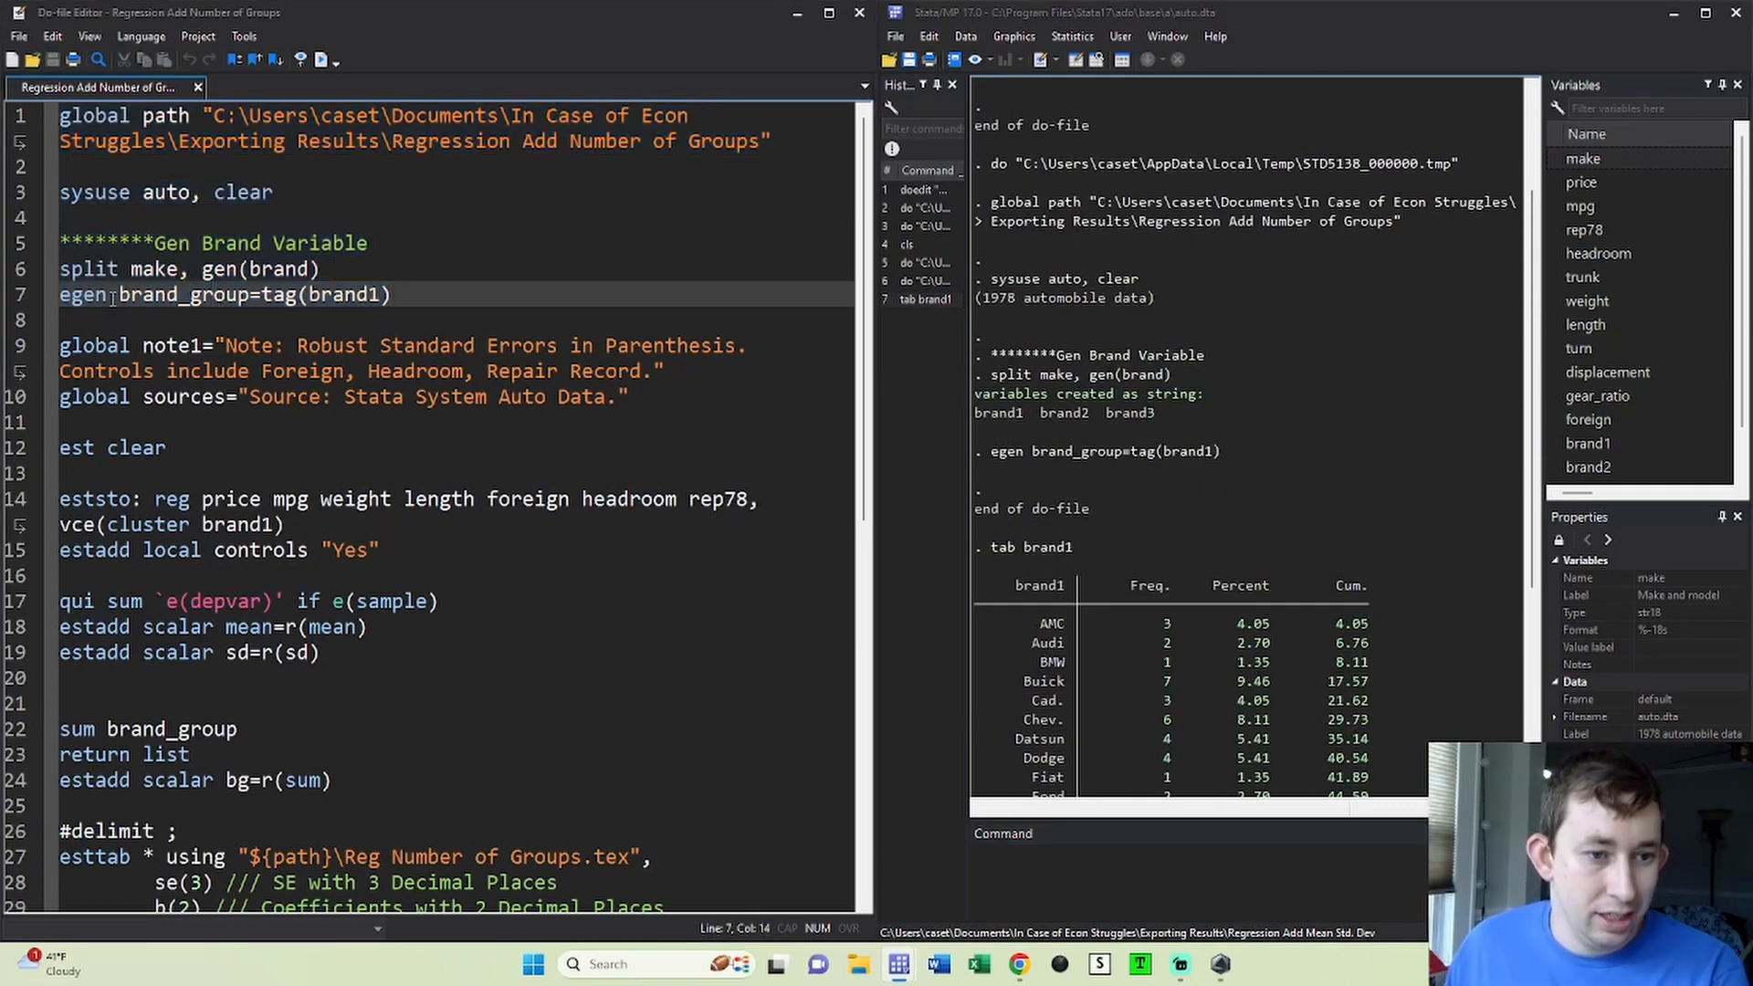
{"action": "left_click_drag", "start_coordinate": [119, 294], "coordinate": [395, 294]}
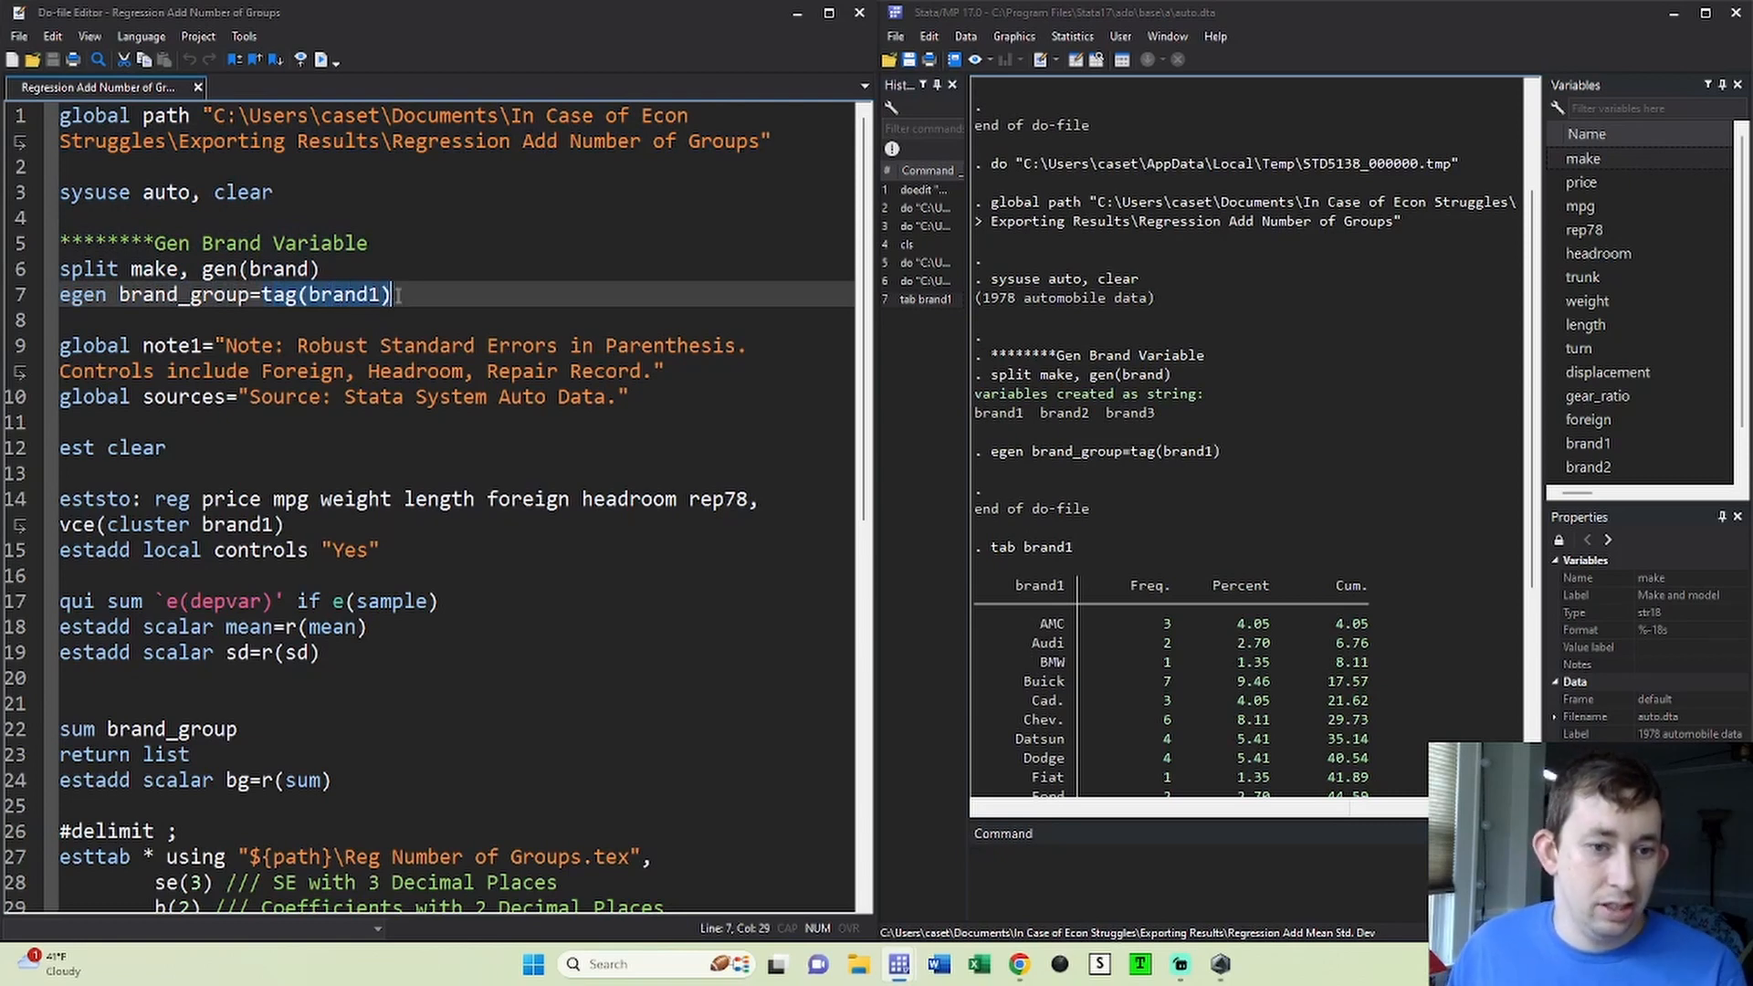
{"action": "left_click", "coordinate": [398, 294]}
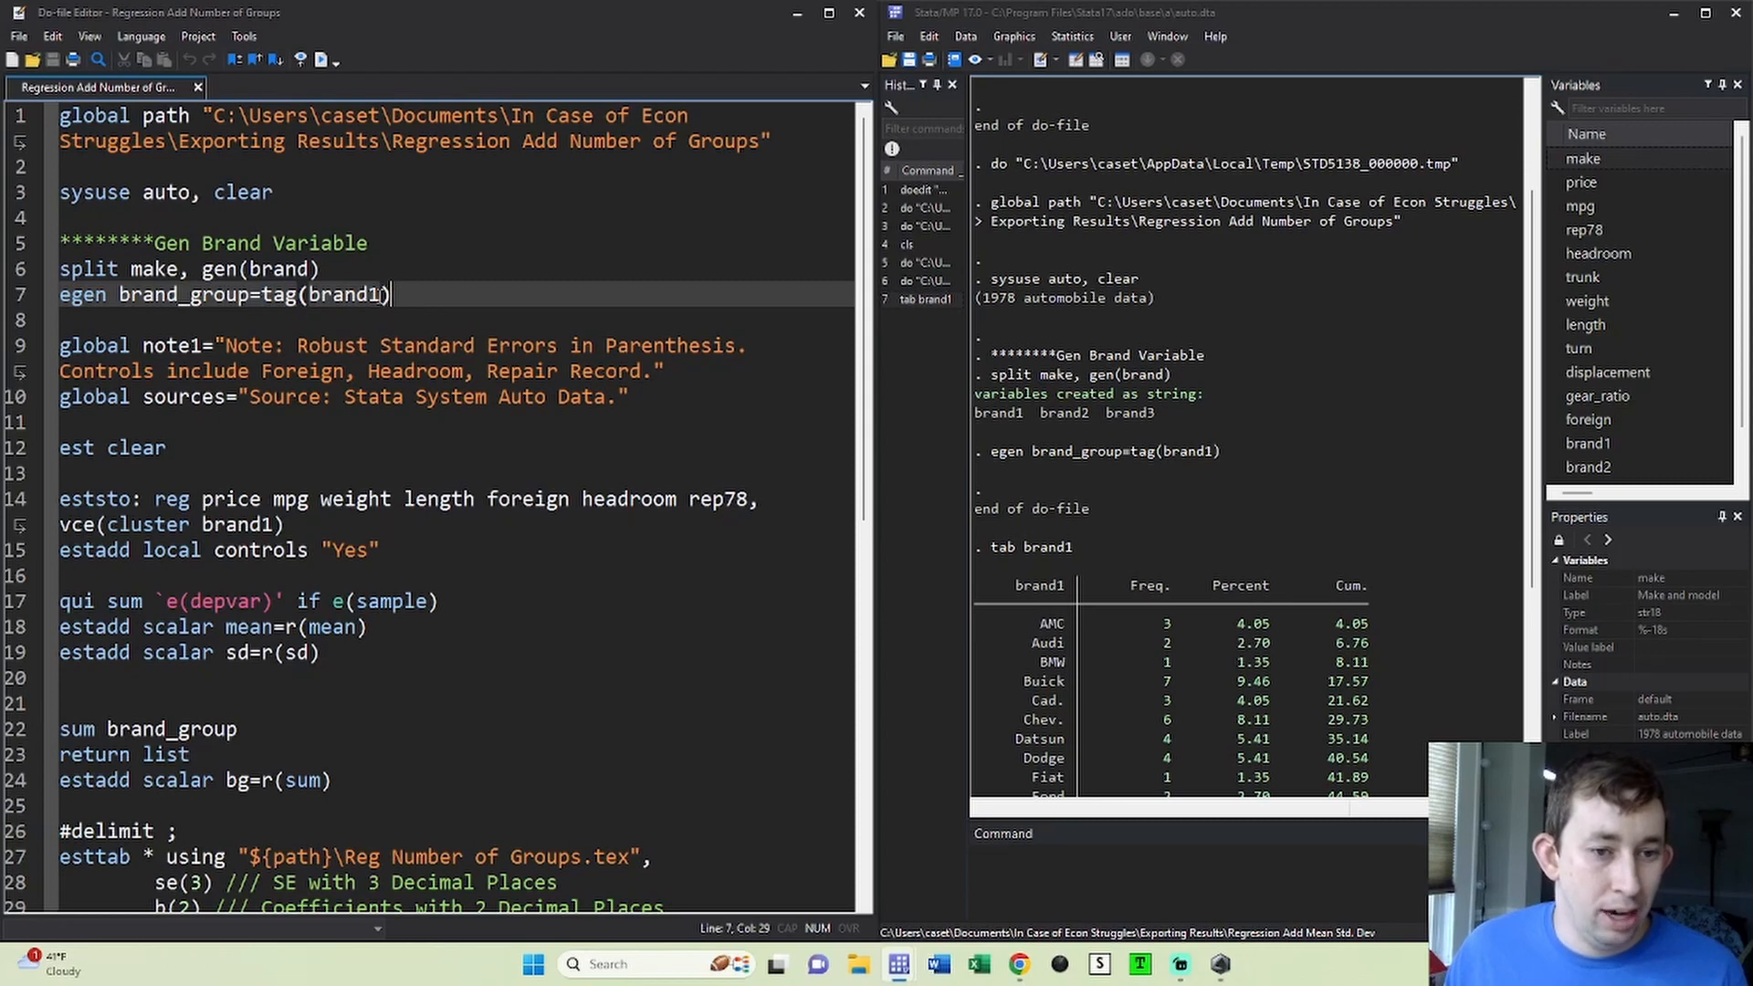
{"action": "left_click_drag", "start_coordinate": [381, 294], "coordinate": [309, 294]}
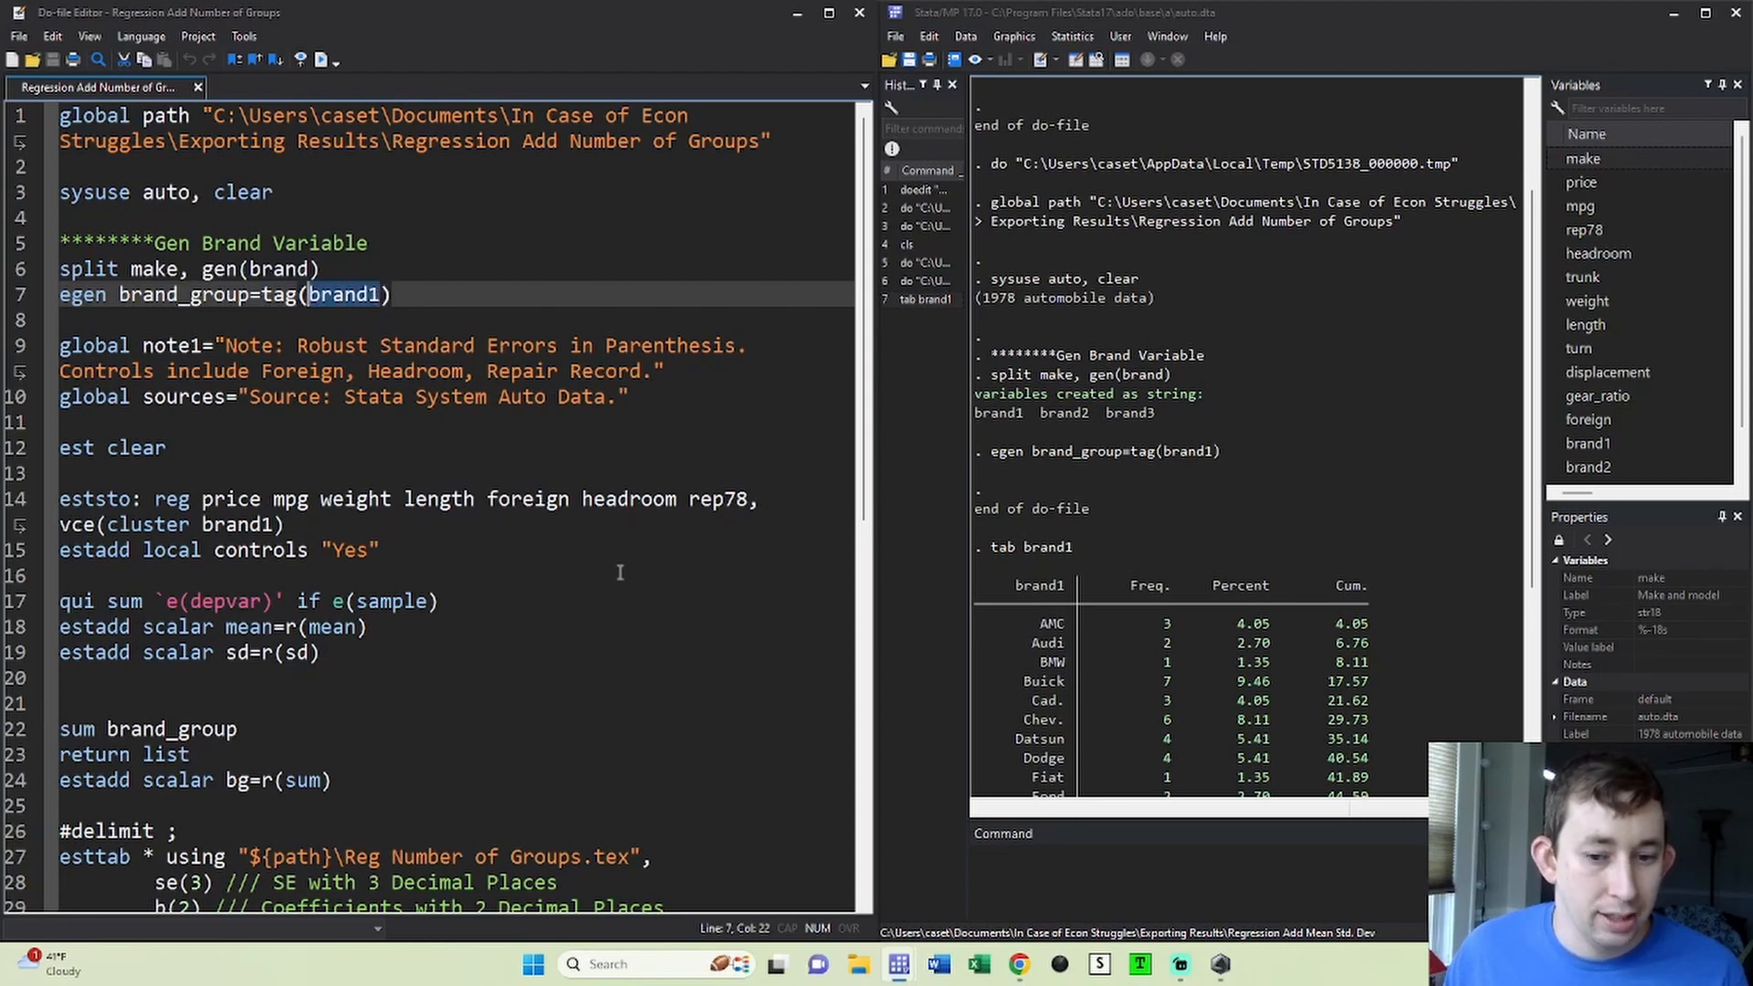
- Browse brand1 and brand_group in the Data Editor, compare the tag values with the brands, and close the editor
{"action": "left_click", "coordinate": [1012, 865]}
{"action": "type", "text": "br "}
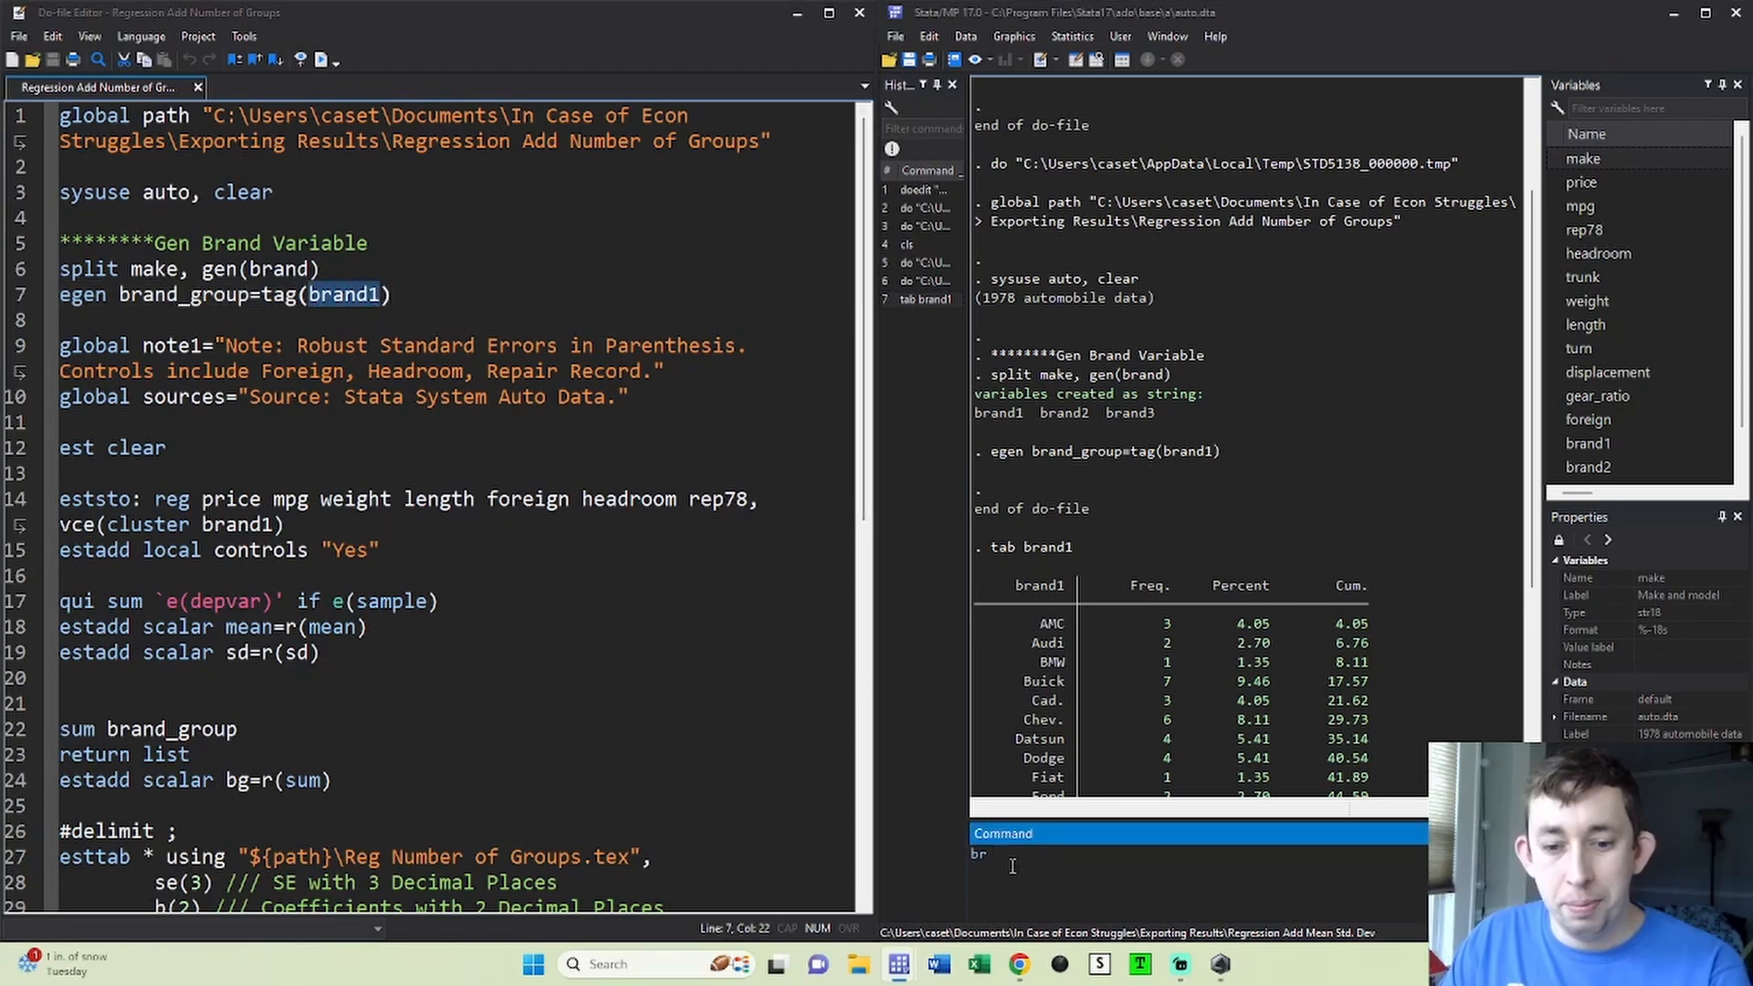
{"action": "type", "text": "brand1 "}
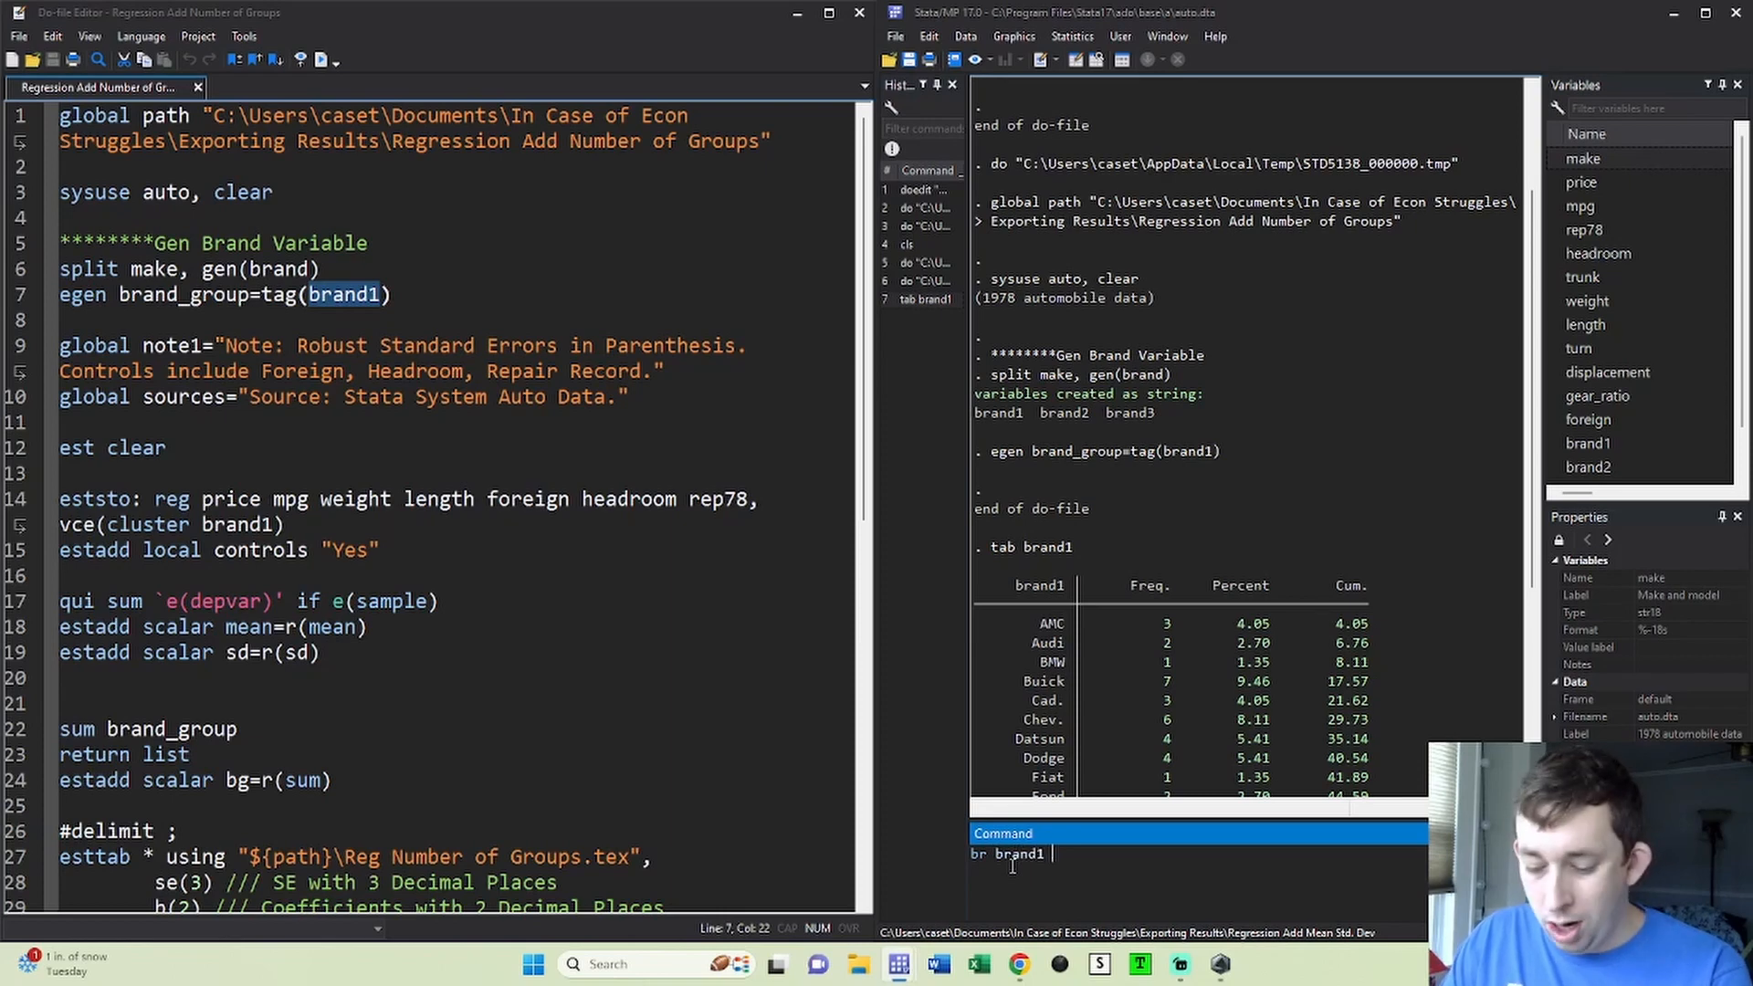
{"action": "type", "text": "brand_group"}
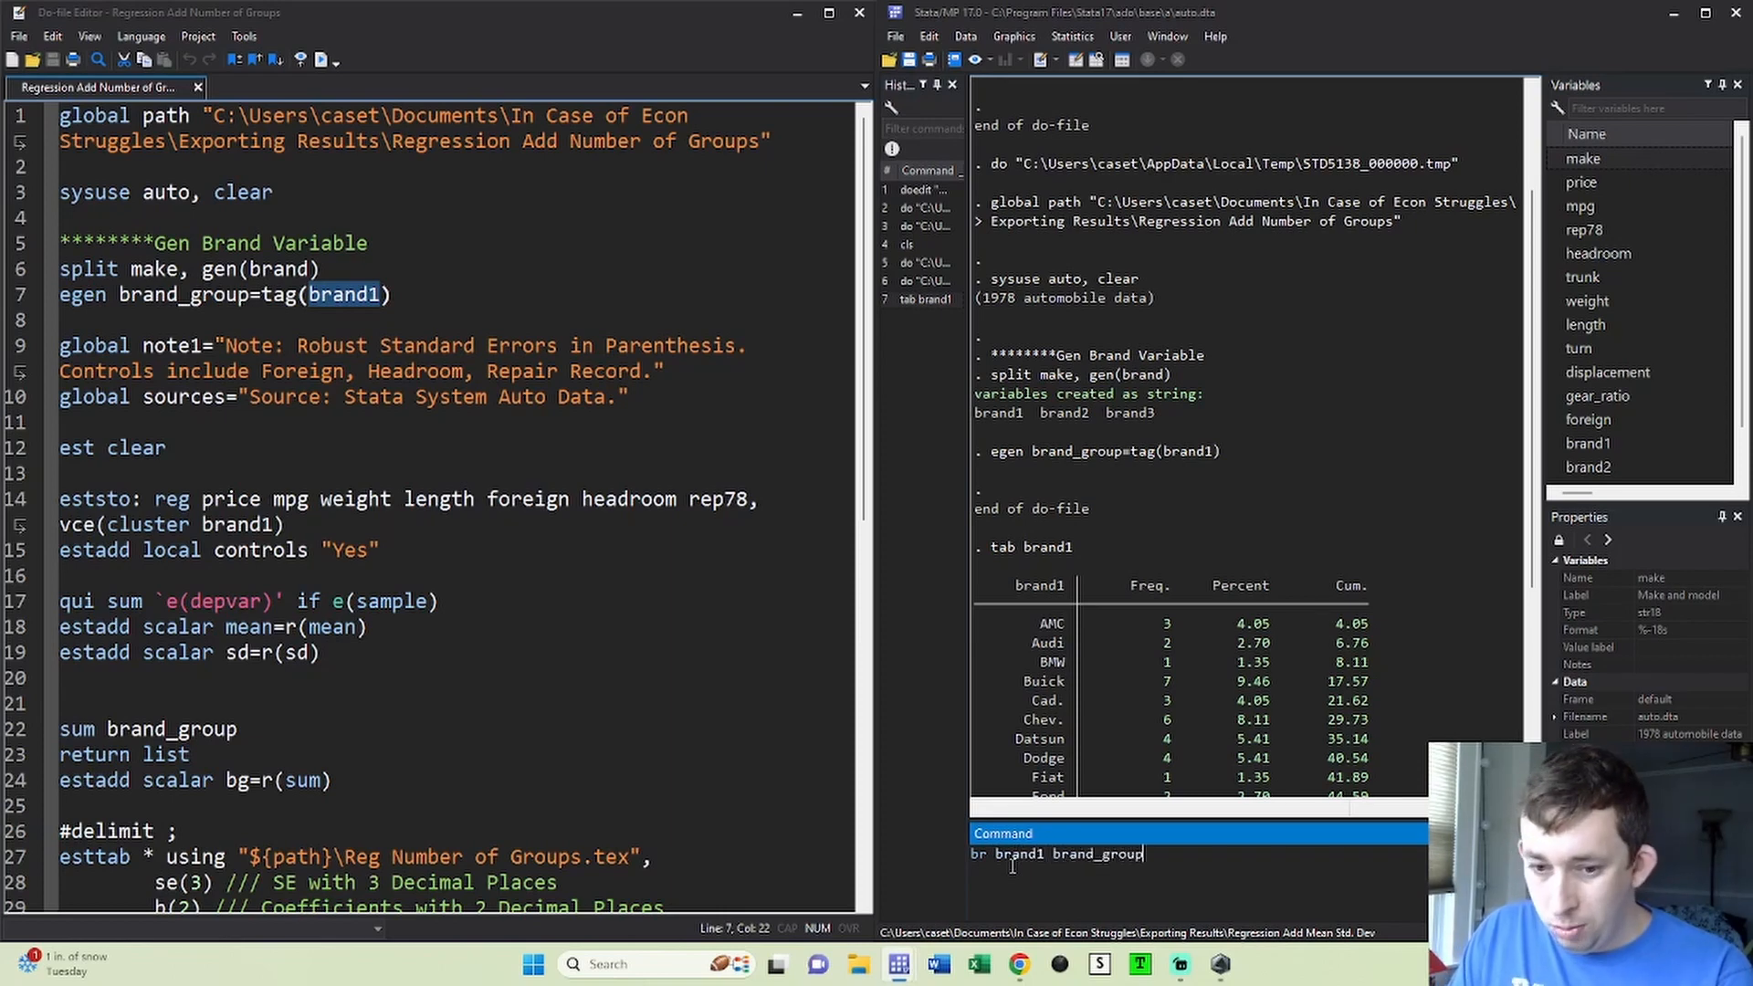
{"action": "key", "text": "Return"}
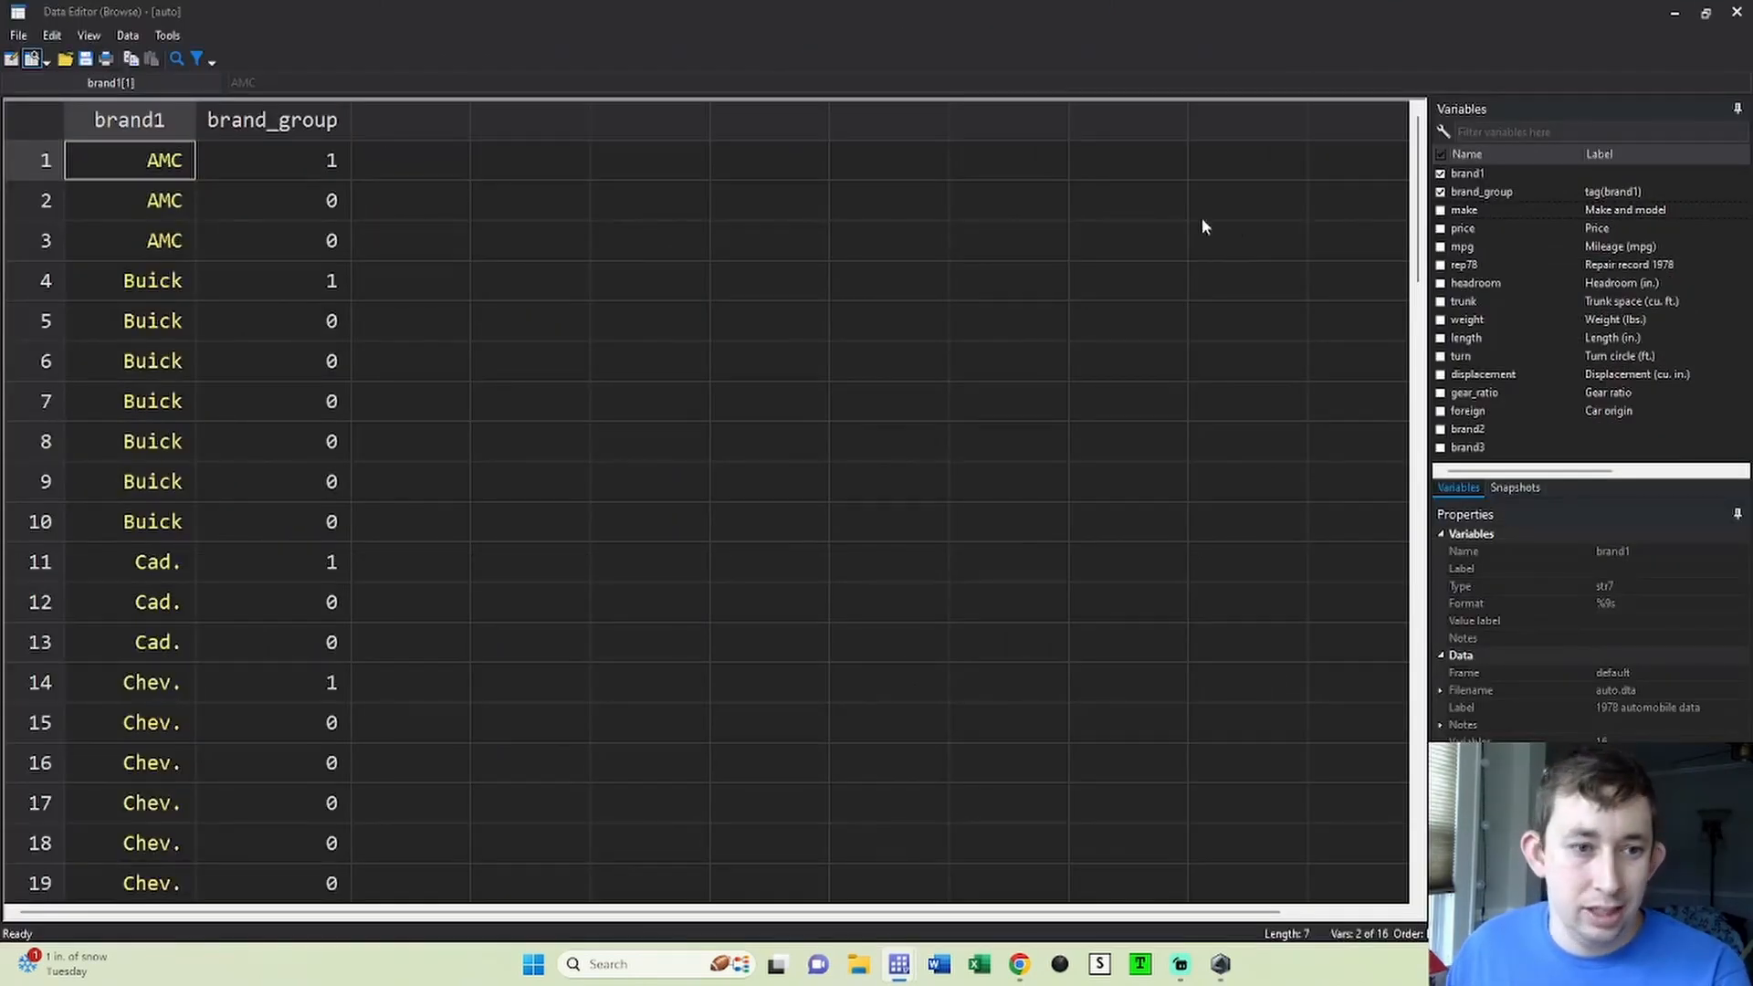
{"action": "left_click", "coordinate": [260, 130]}
{"action": "left_click", "coordinate": [258, 164]}
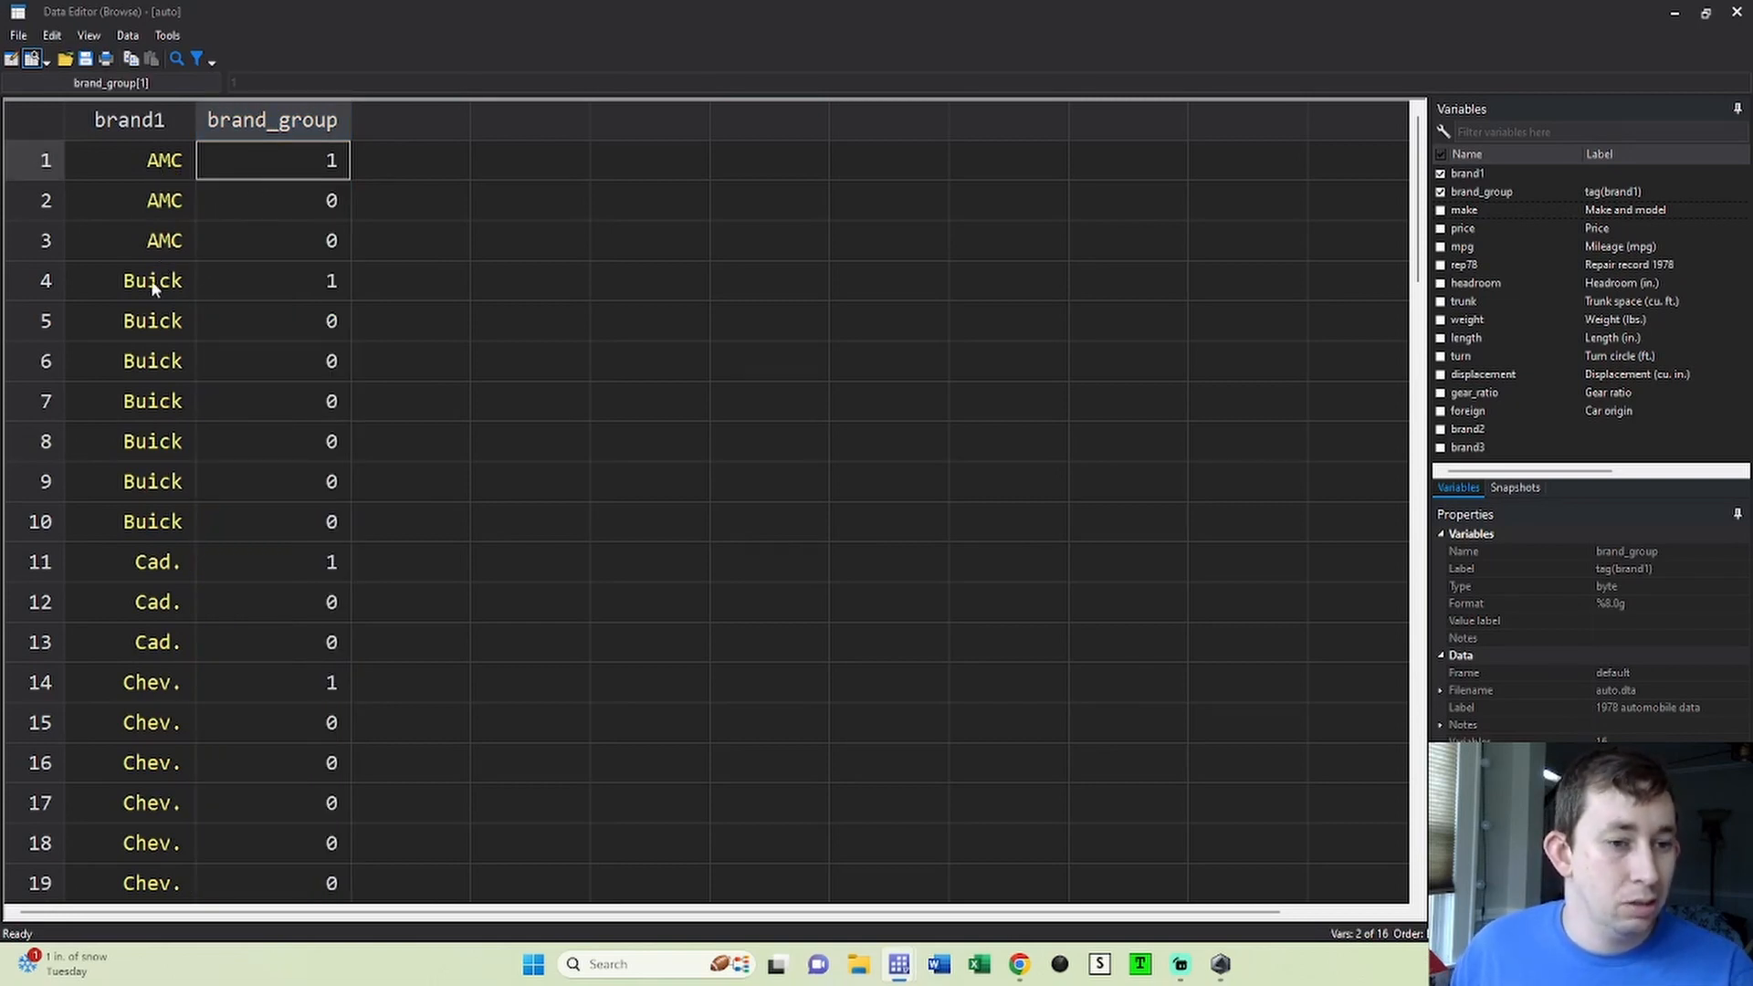
{"action": "left_click_drag", "start_coordinate": [153, 287], "coordinate": [242, 288]}
{"action": "left_click", "coordinate": [294, 135]}
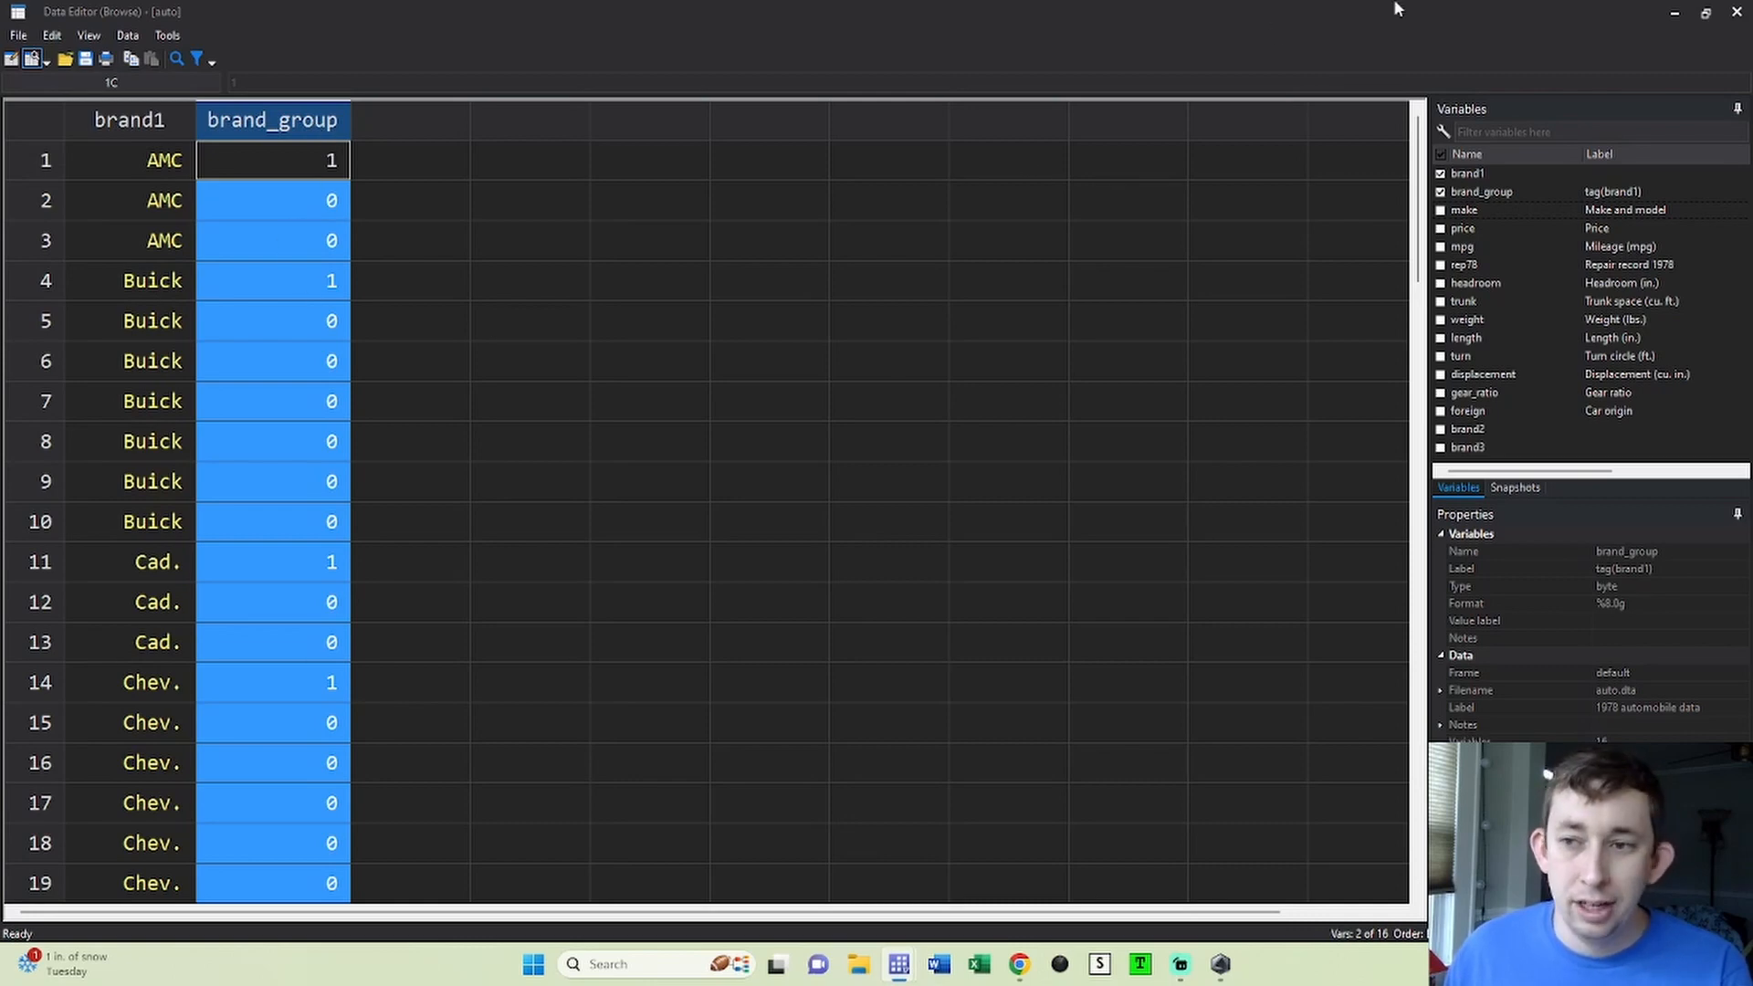
{"action": "left_click", "coordinate": [1735, 13]}
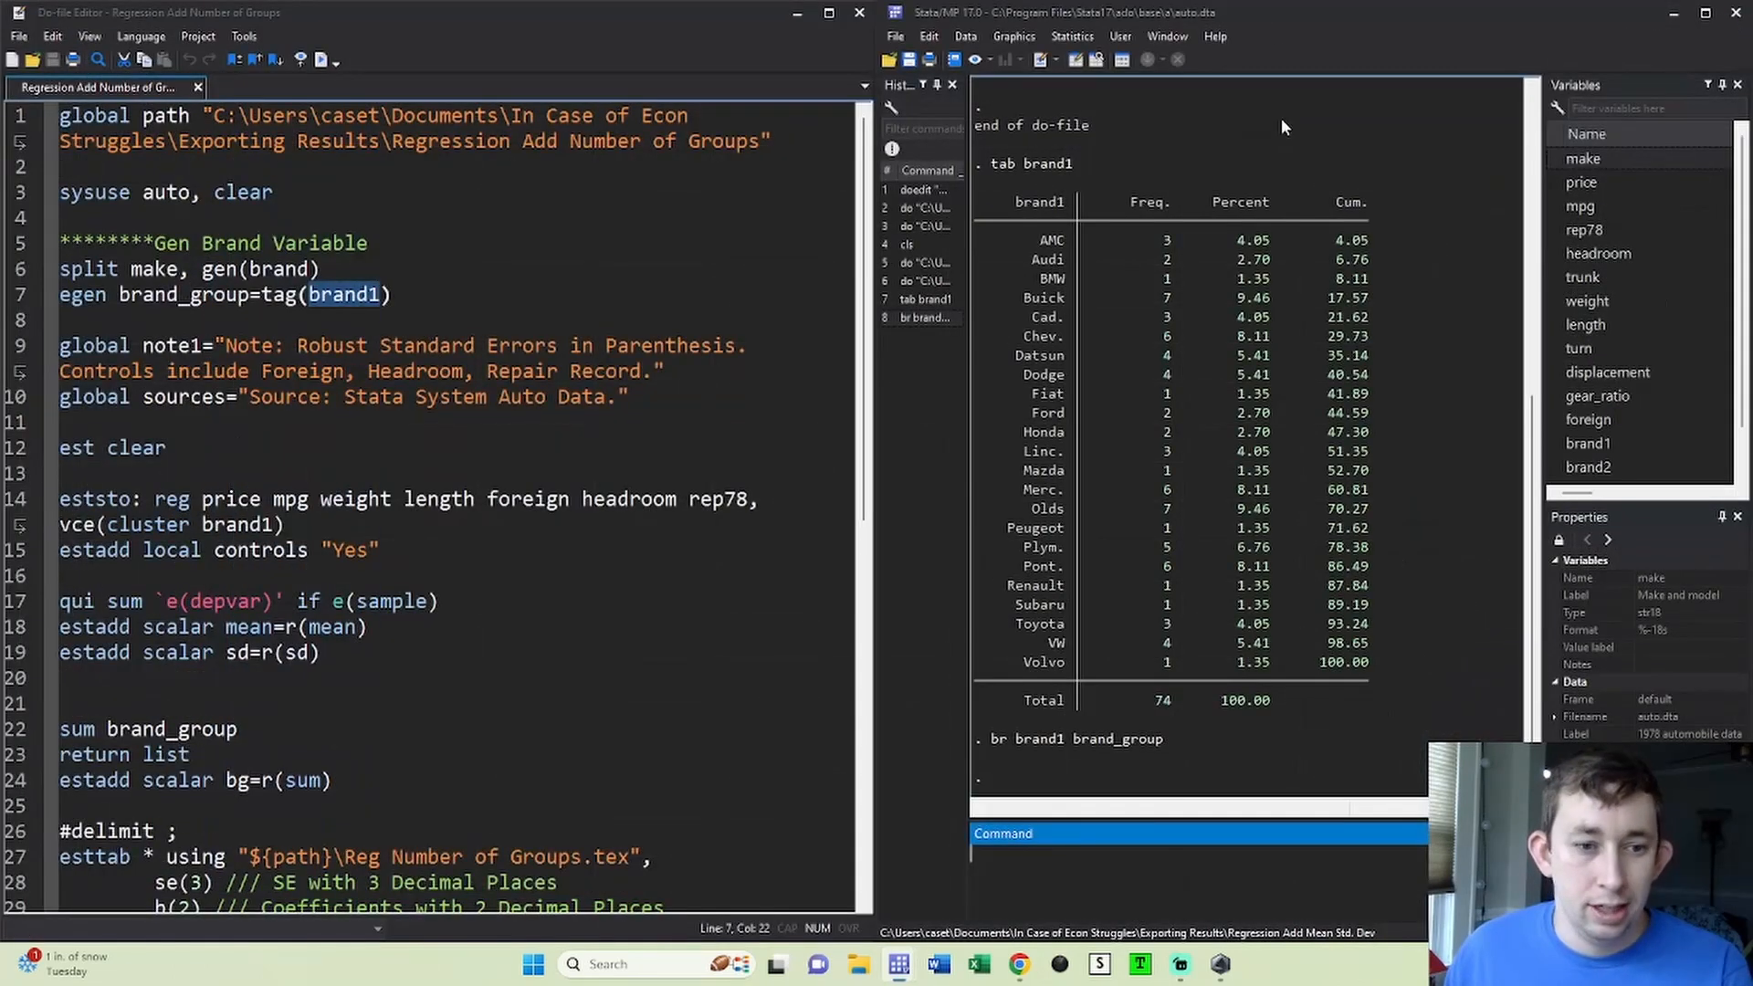
- Examine the do-file's note globals, the regression clustered by brand1, and the summary lines restricted to e(sample)
{"action": "left_click", "coordinate": [165, 370]}
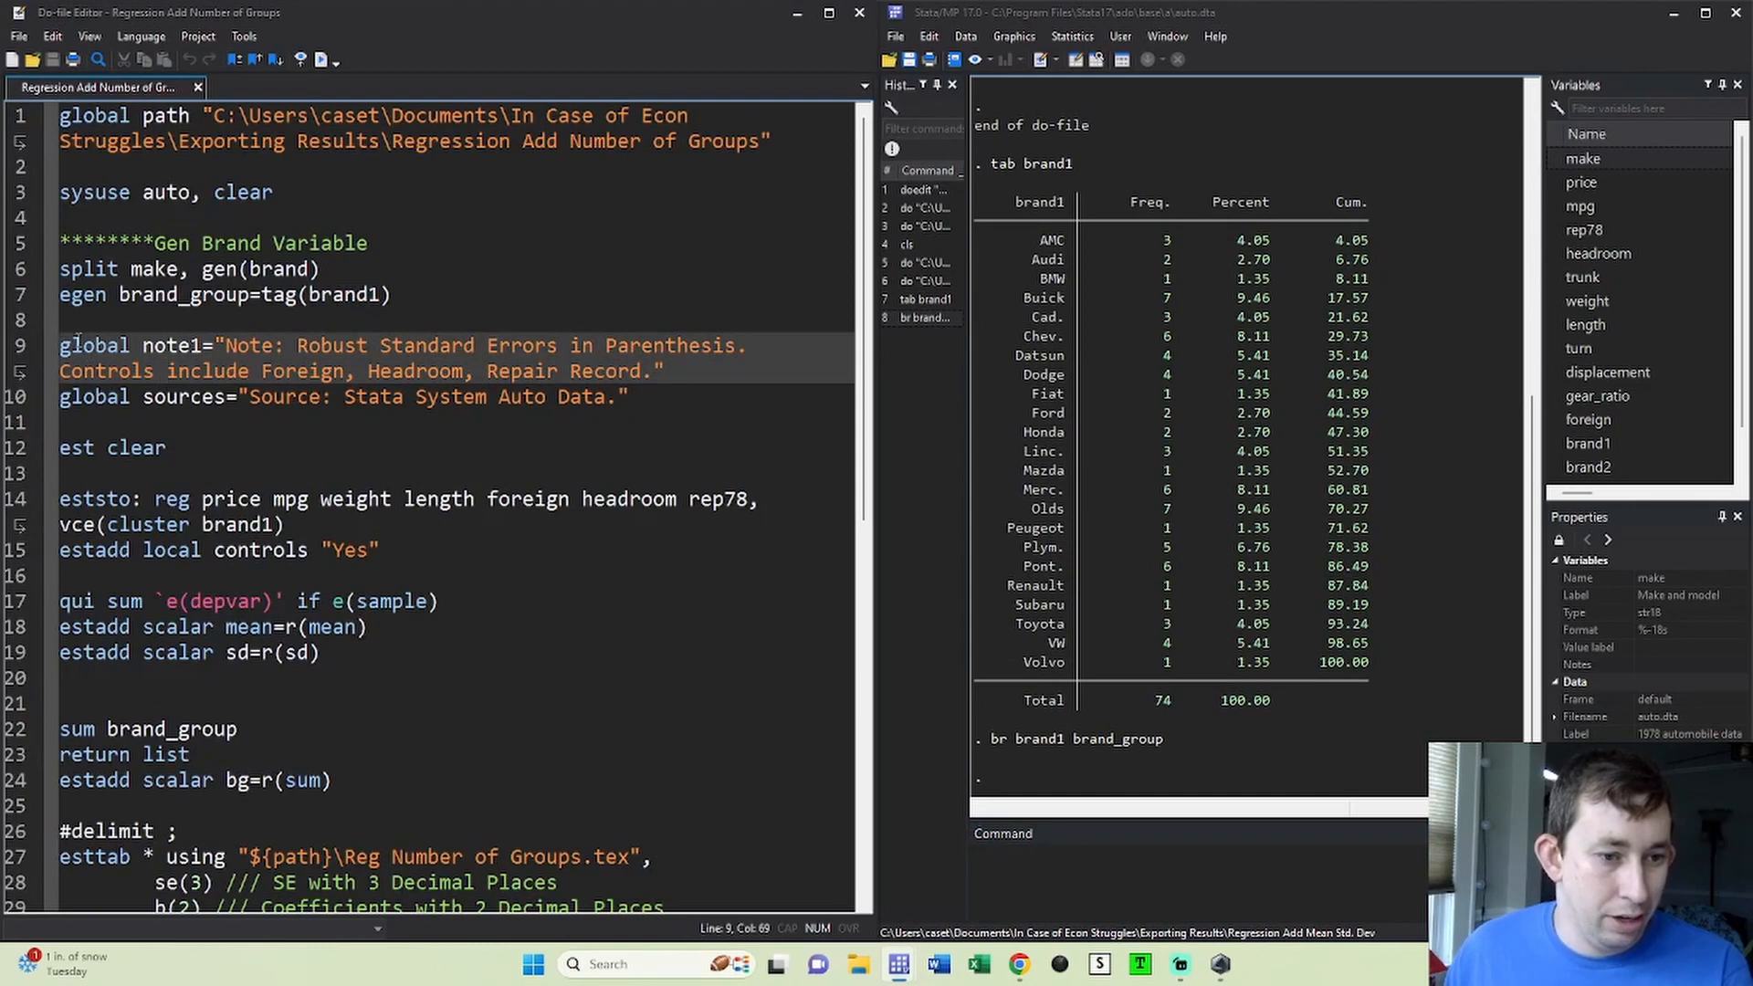
{"action": "scroll", "coordinate": [100, 447], "scroll_direction": "down", "scroll_amount": 1}
{"action": "scroll", "coordinate": [101, 446], "scroll_direction": "down", "scroll_amount": 5}
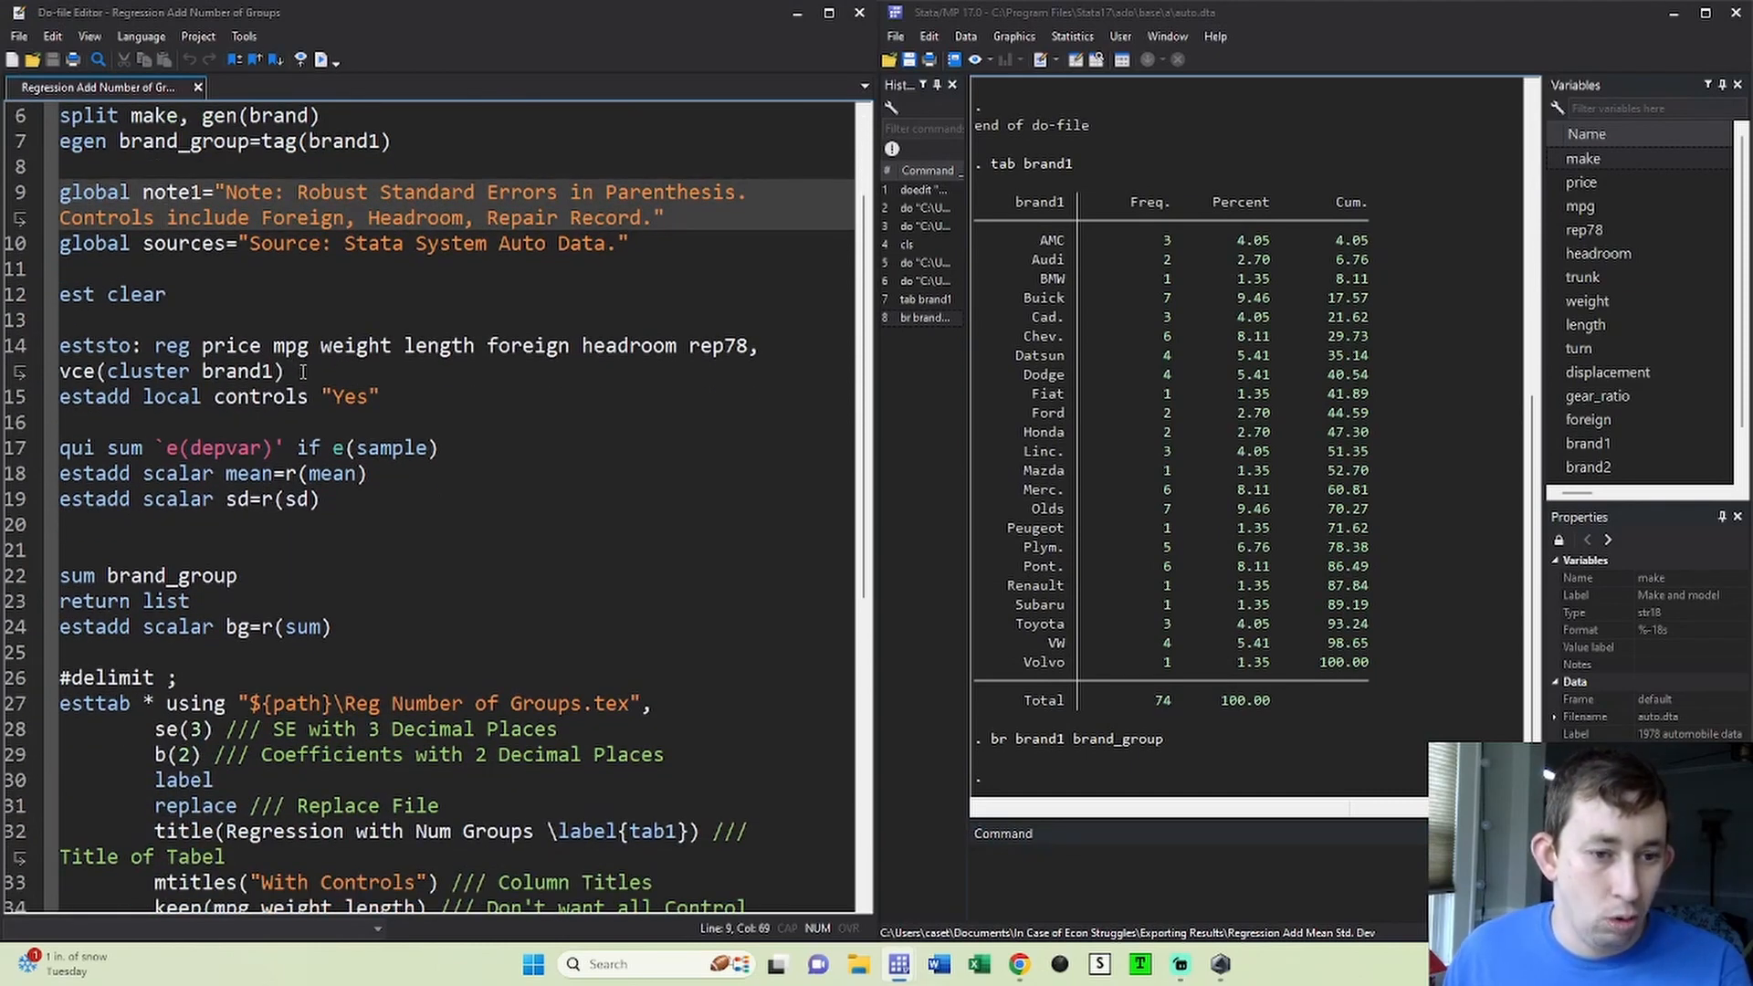
{"action": "left_click_drag", "start_coordinate": [294, 369], "coordinate": [60, 373]}
{"action": "scroll", "coordinate": [292, 438], "scroll_direction": "up", "scroll_amount": 1}
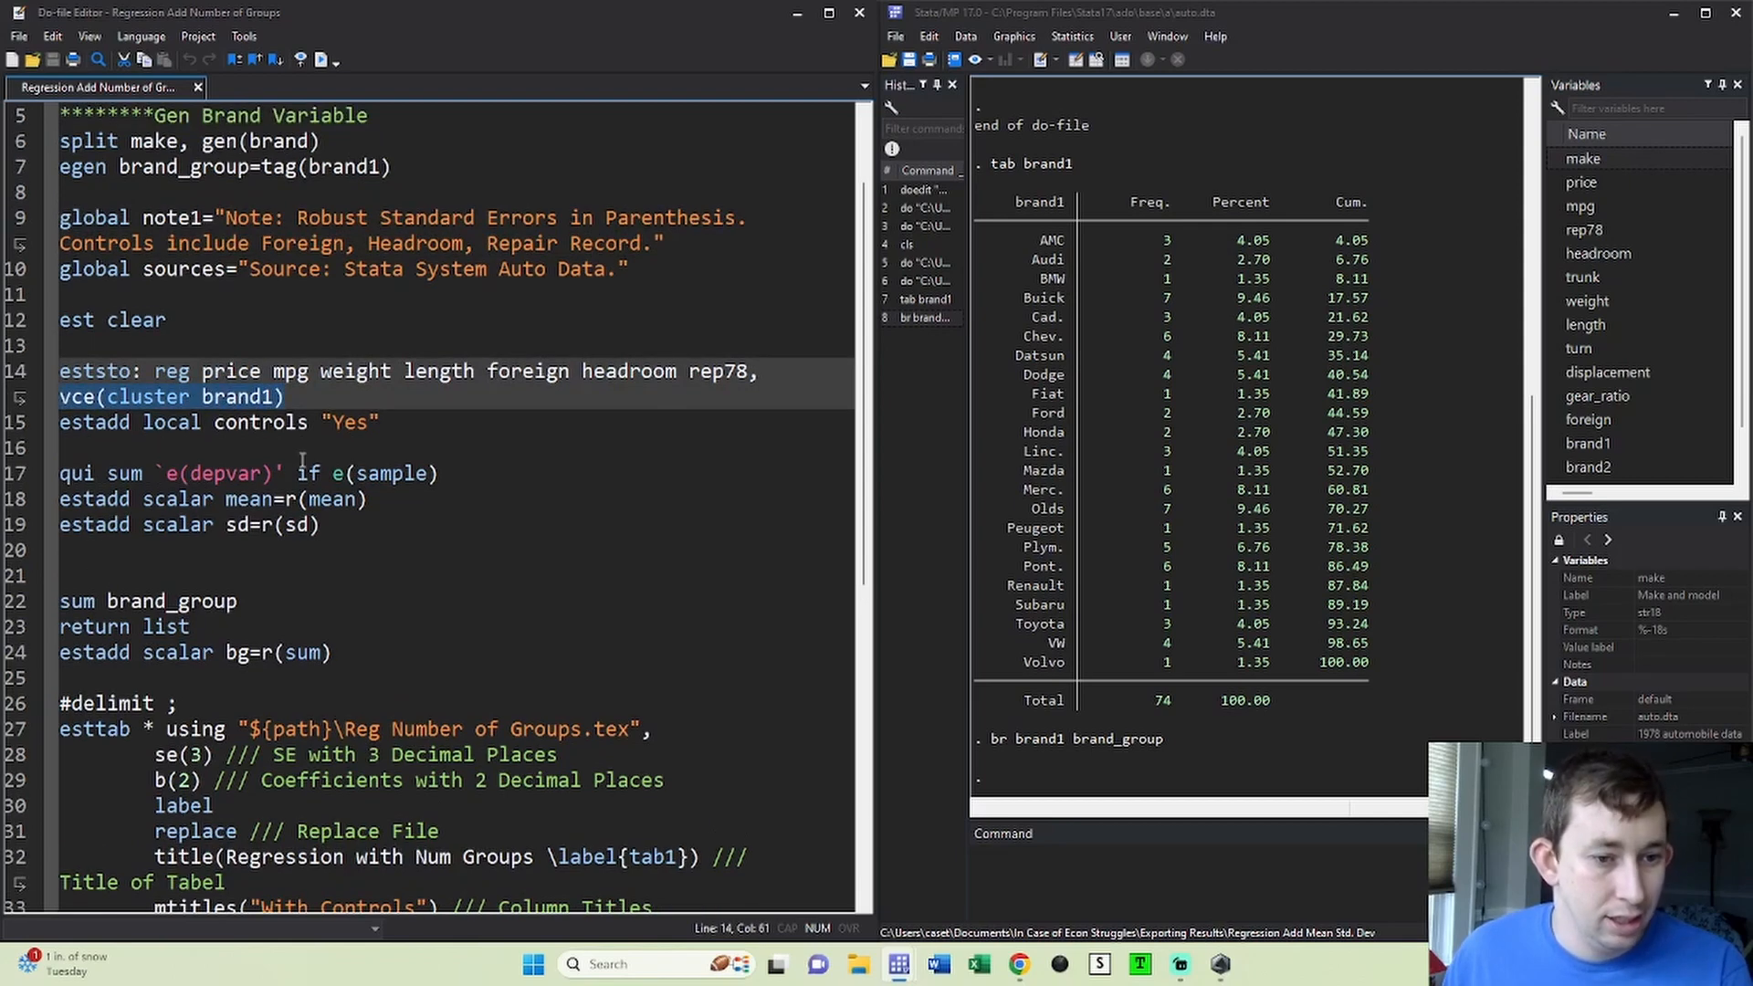
{"action": "scroll", "coordinate": [302, 461], "scroll_direction": "down", "scroll_amount": 1}
{"action": "scroll", "coordinate": [303, 459], "scroll_direction": "down", "scroll_amount": 2}
{"action": "left_click", "coordinate": [210, 397]}
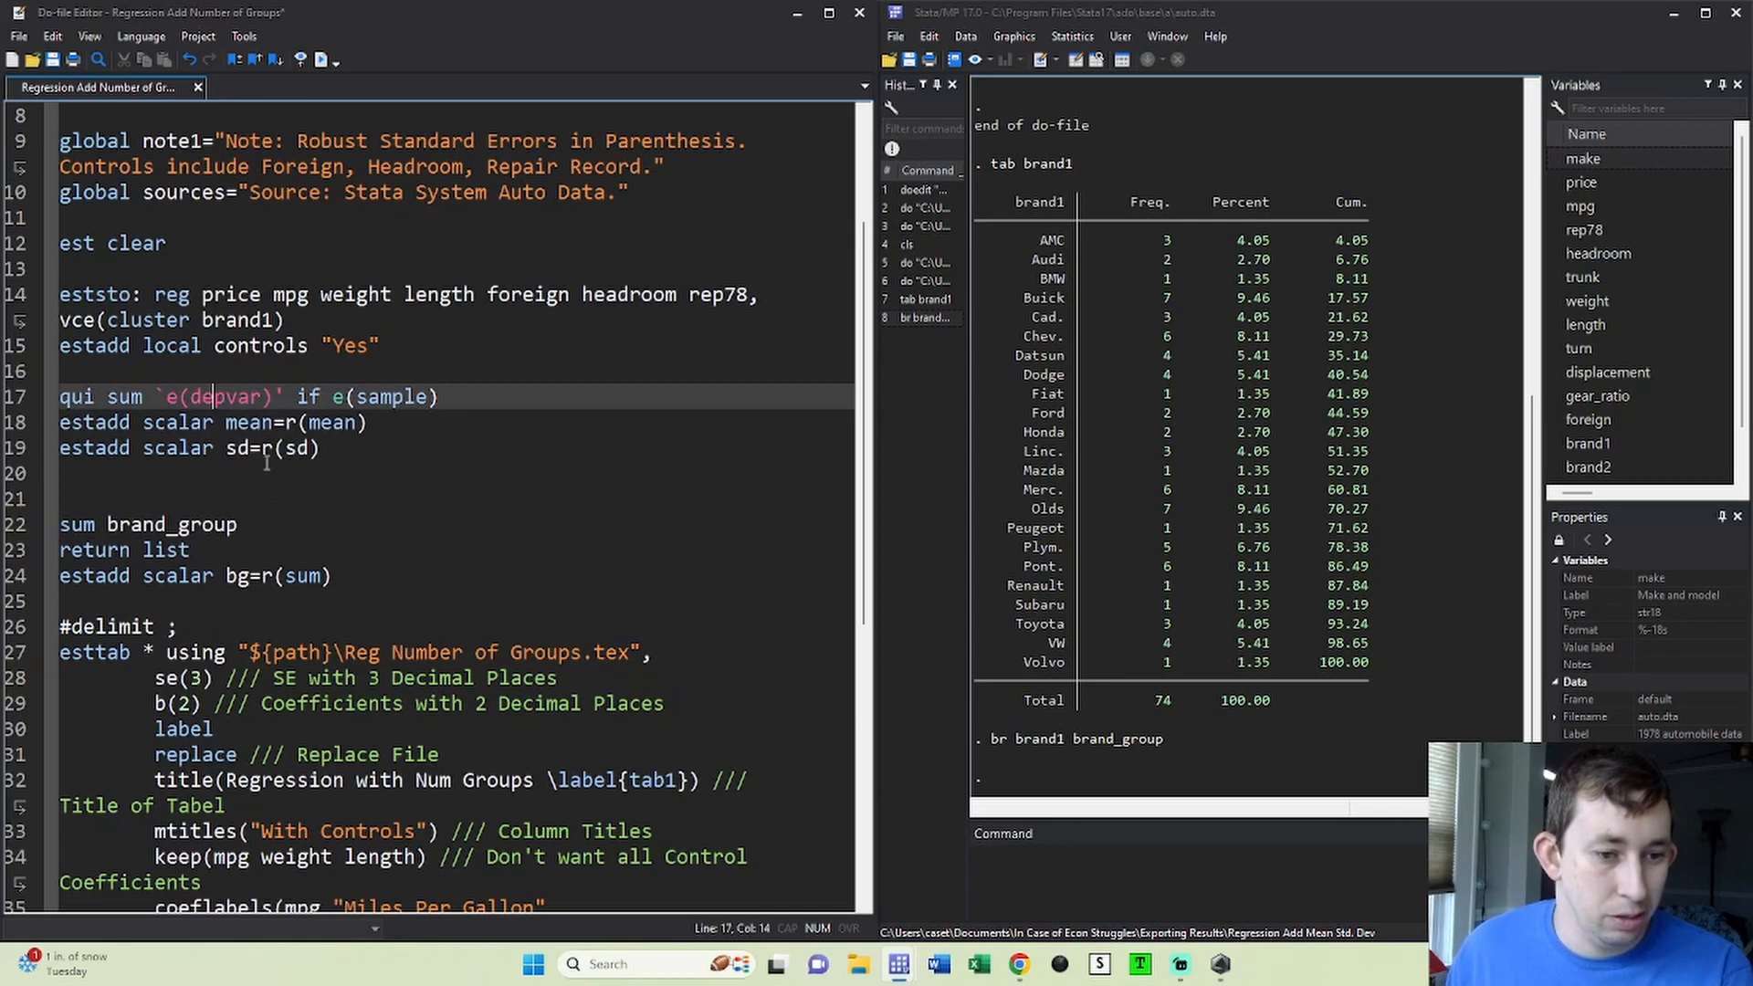
- Restrict the brand_group summary on line 22 to the estimation sample by adding "if e(sample)"
{"action": "left_click", "coordinate": [245, 523]}
{"action": "type", "text": "i"}
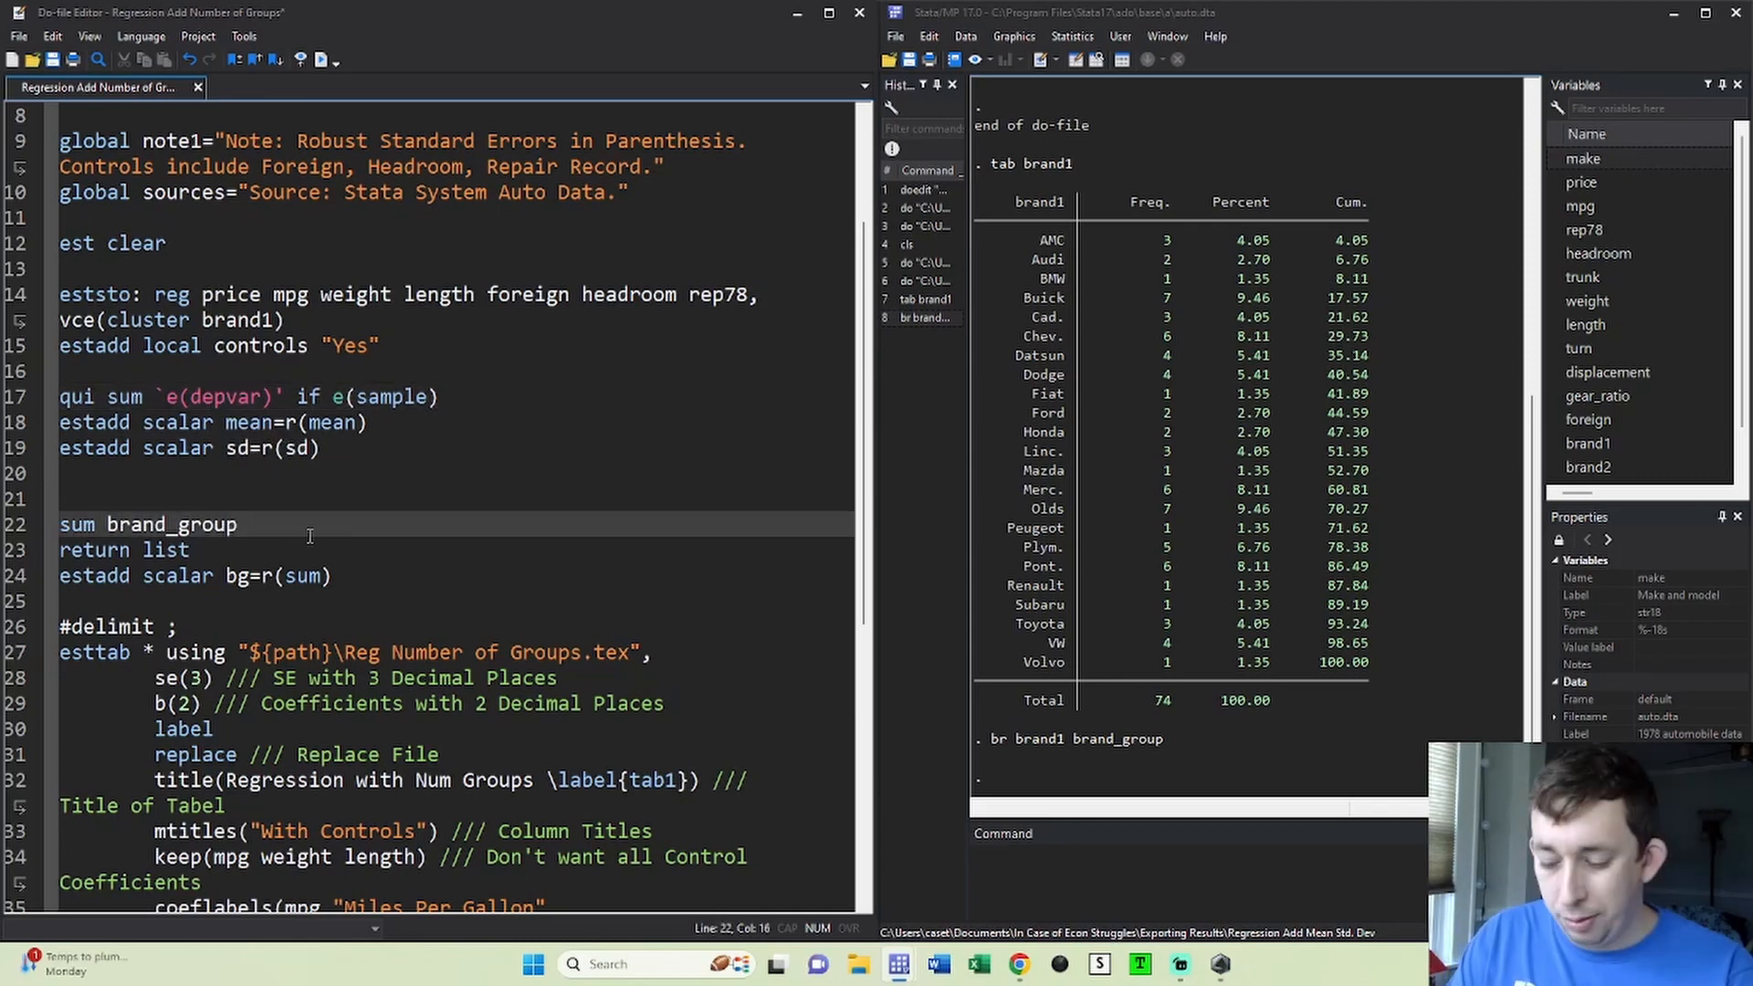
{"action": "type", "text": "f e(sam"}
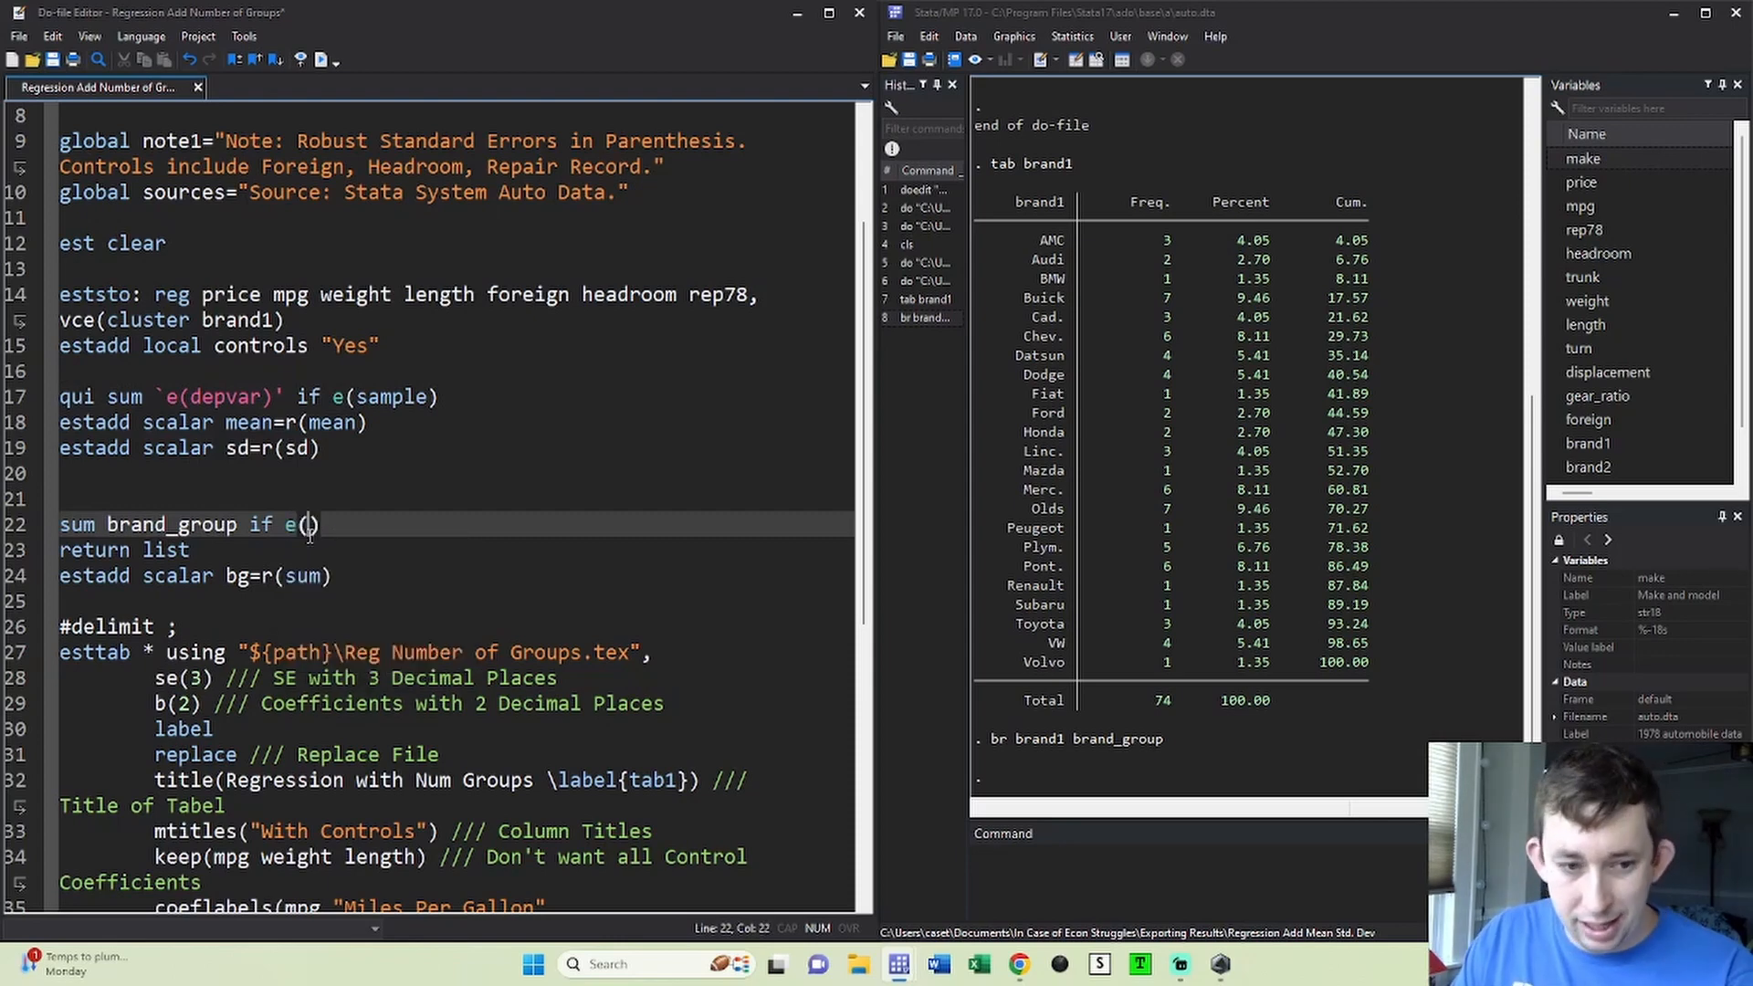
{"action": "type", "text": "ple)"}
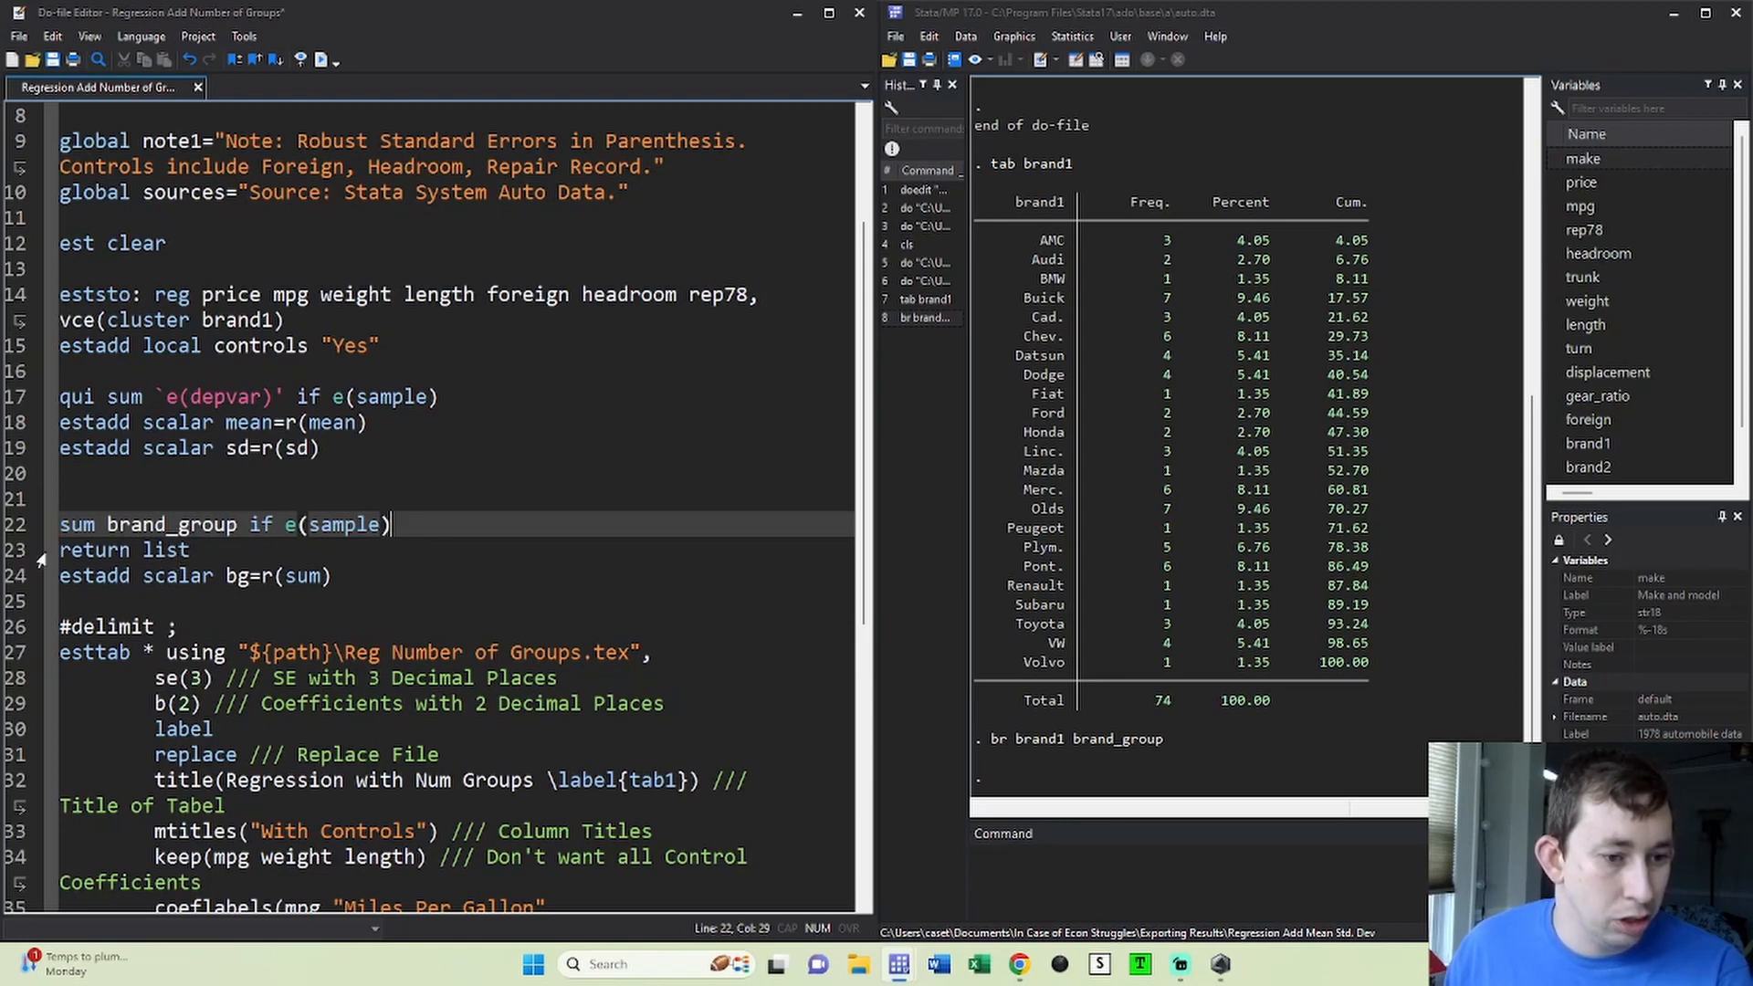
- Run the do-file from line 1 through the return list on line 23 and check the r(sum) scalar
{"action": "left_click_drag", "start_coordinate": [10, 561], "coordinate": [6, 37]}
{"action": "key", "text": "ctrl+d"}
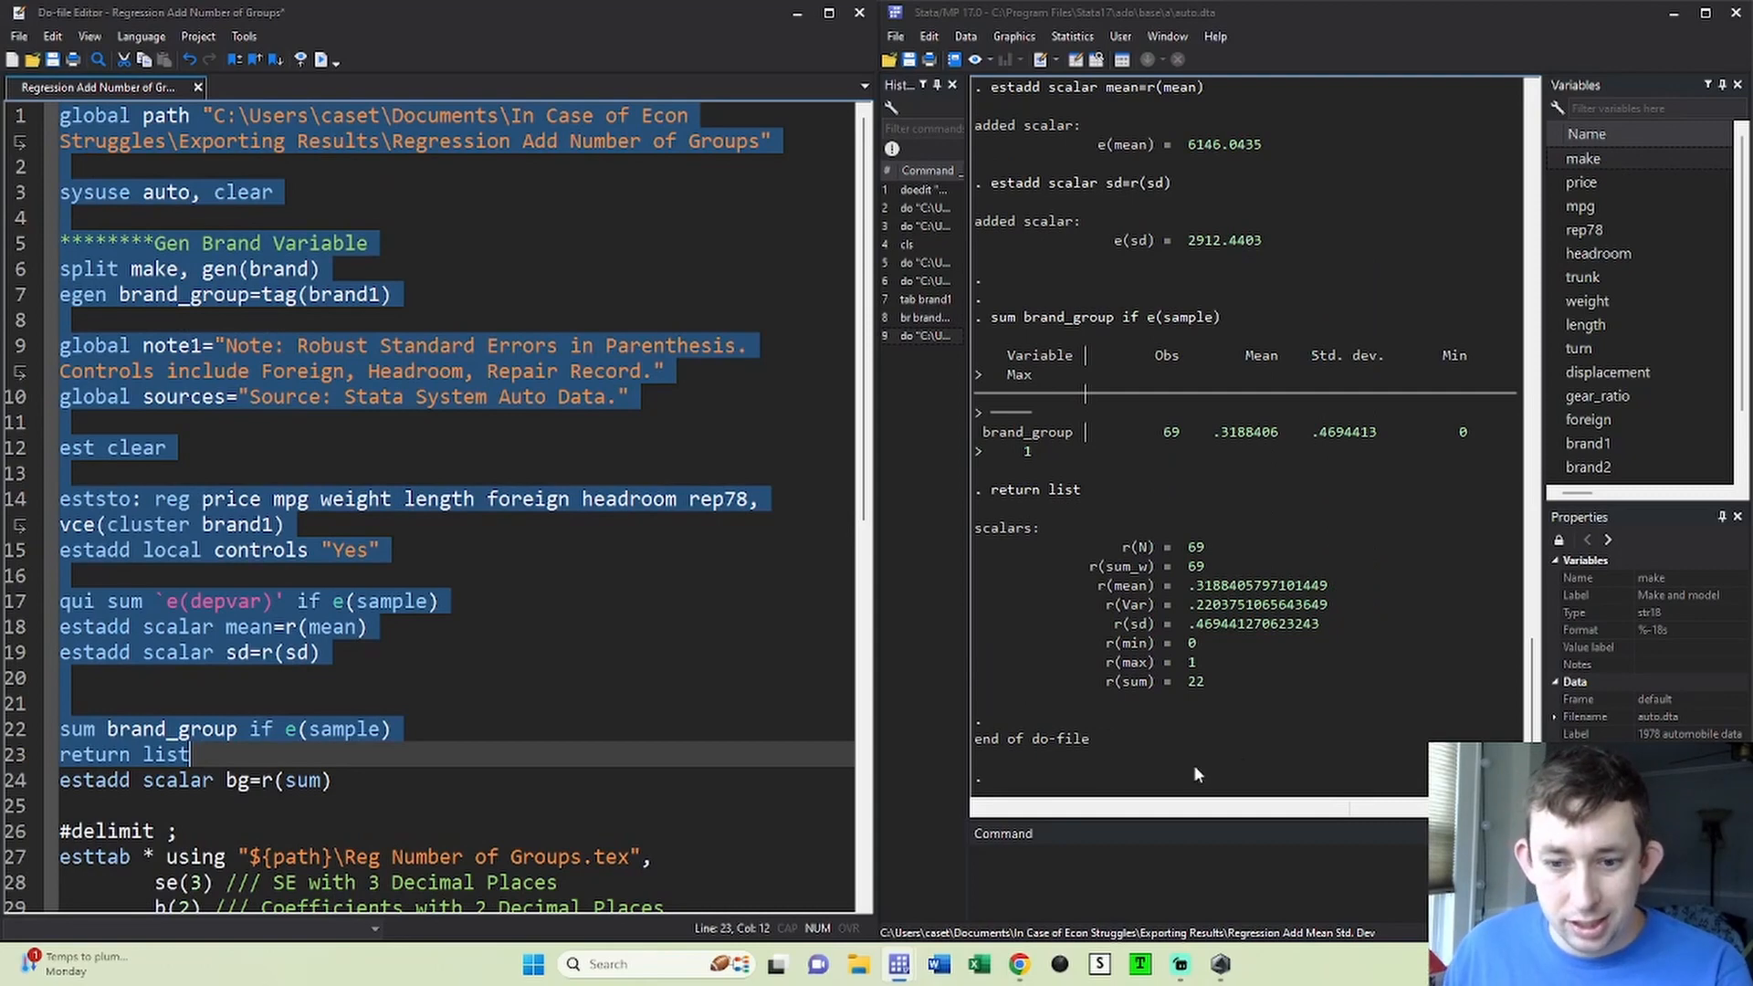
{"action": "double_click", "coordinate": [1196, 684]}
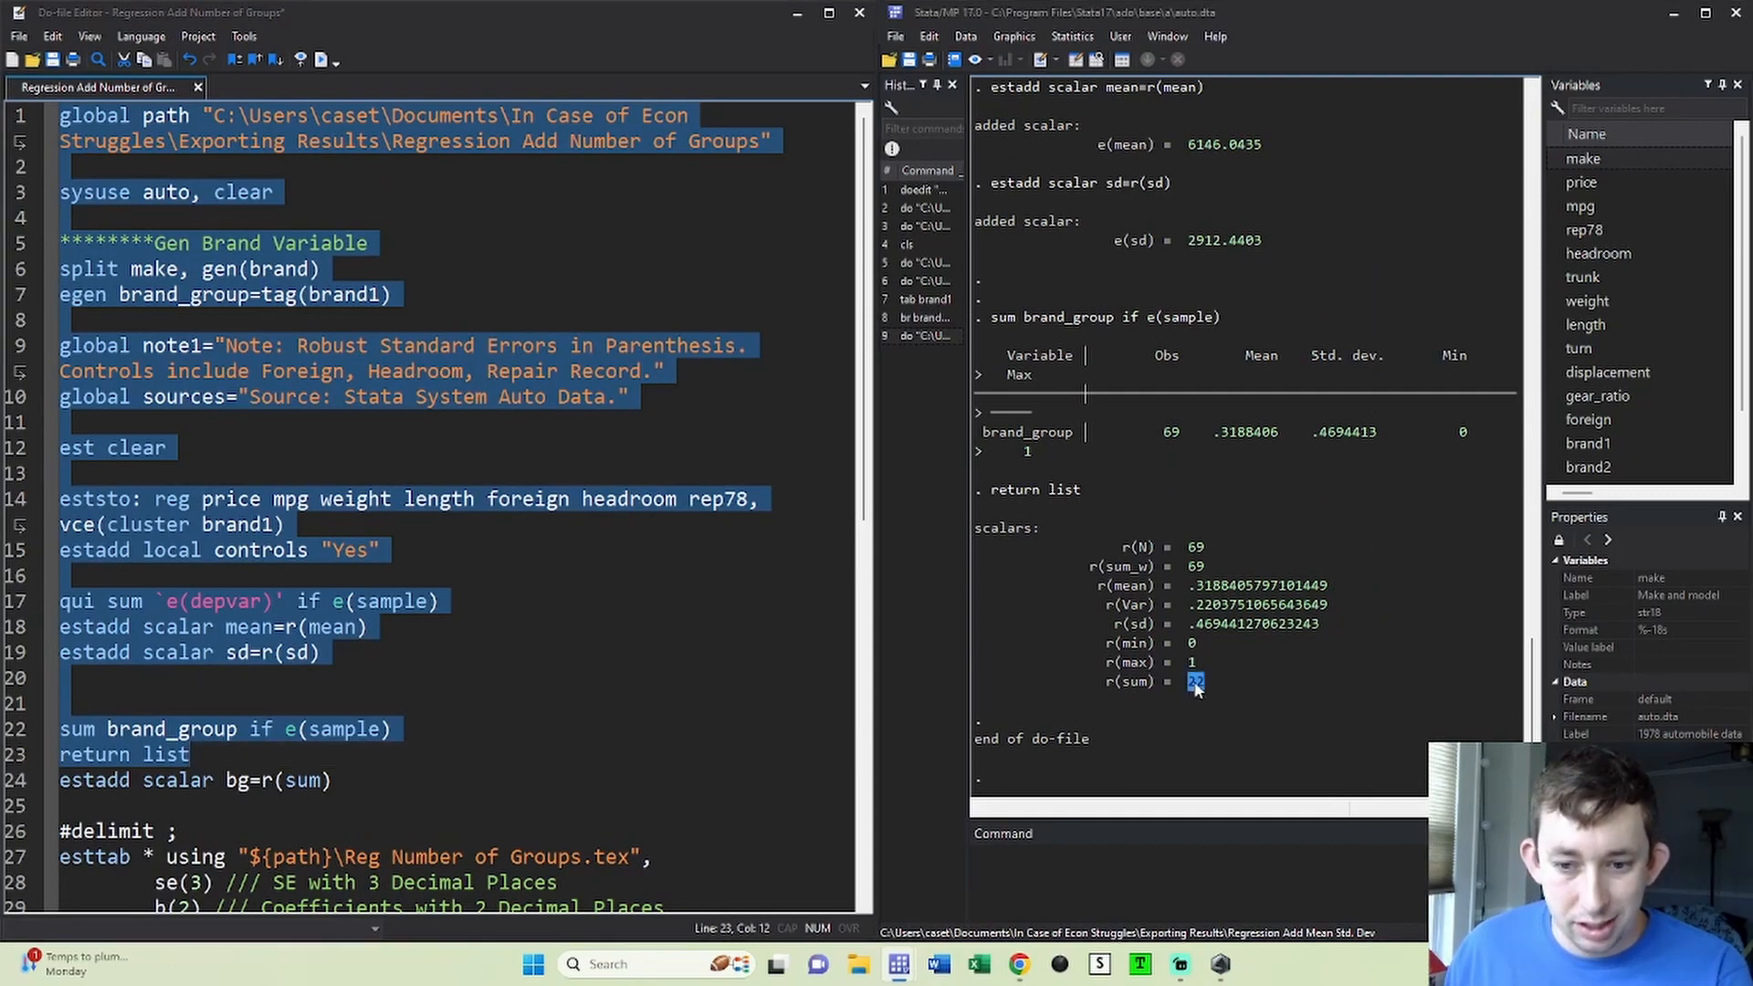
{"action": "left_click", "coordinate": [1136, 687]}
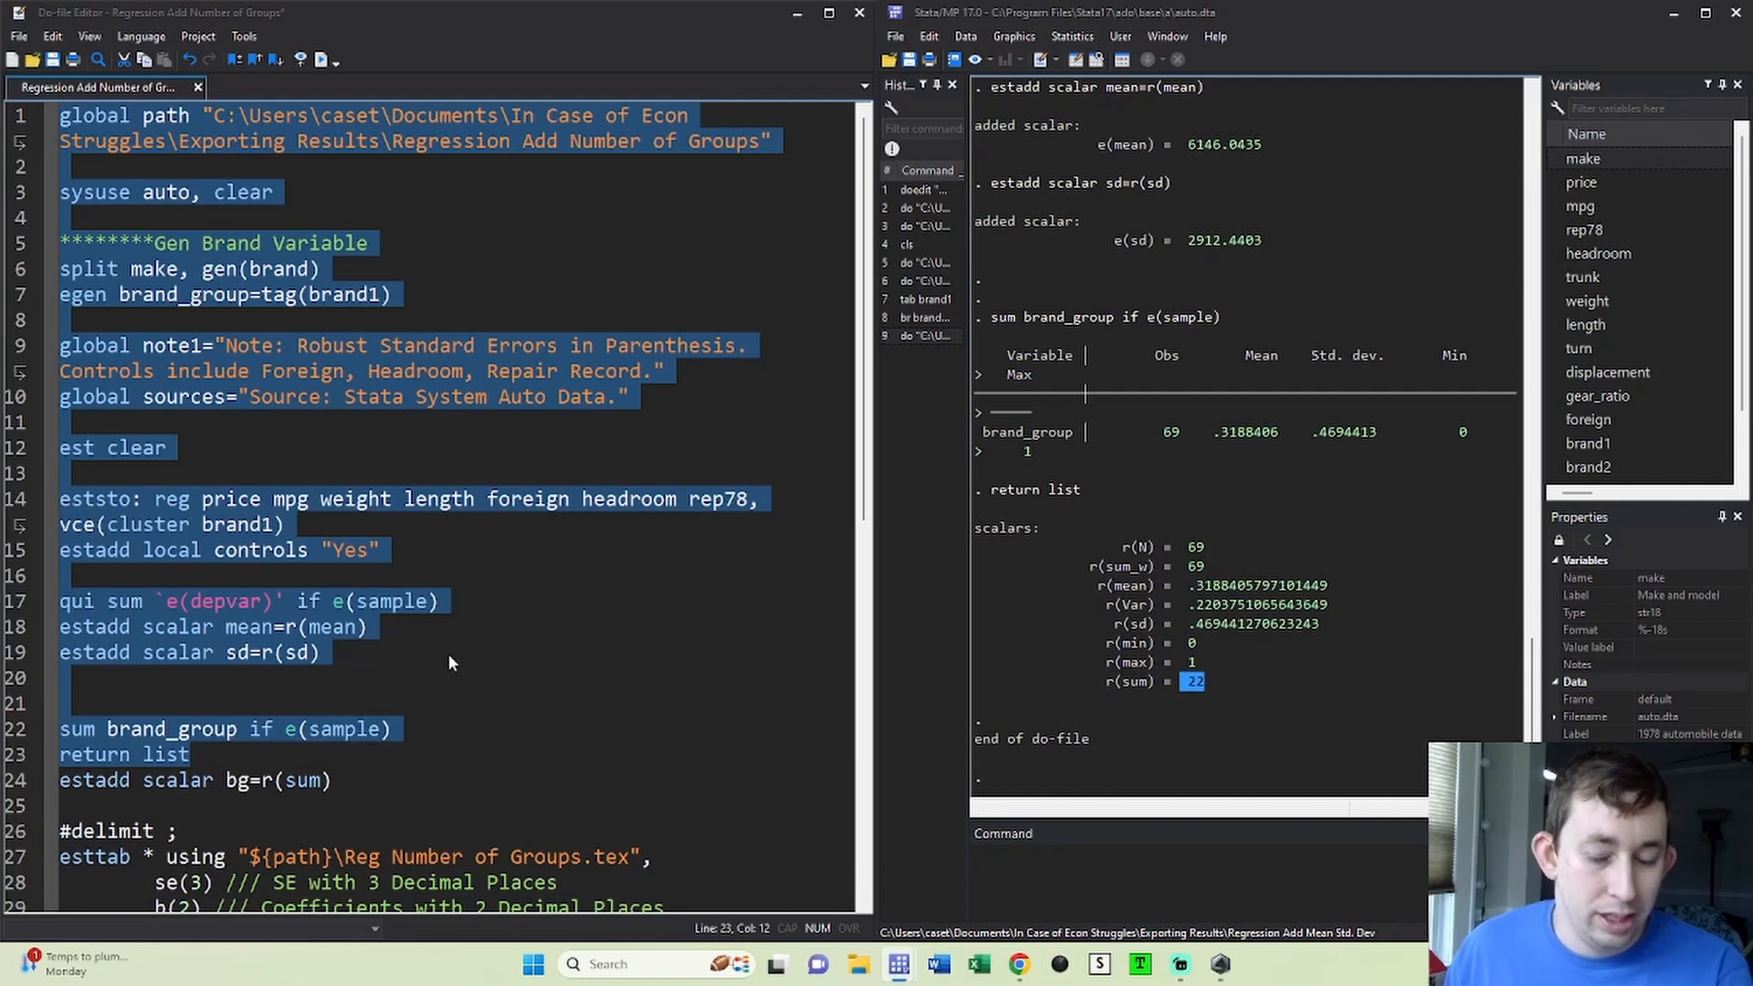
- Save the do-file and run it in full to export the regression table to Reg Number of Groups.tex
{"action": "scroll", "coordinate": [447, 653], "scroll_direction": "down", "scroll_amount": 2}
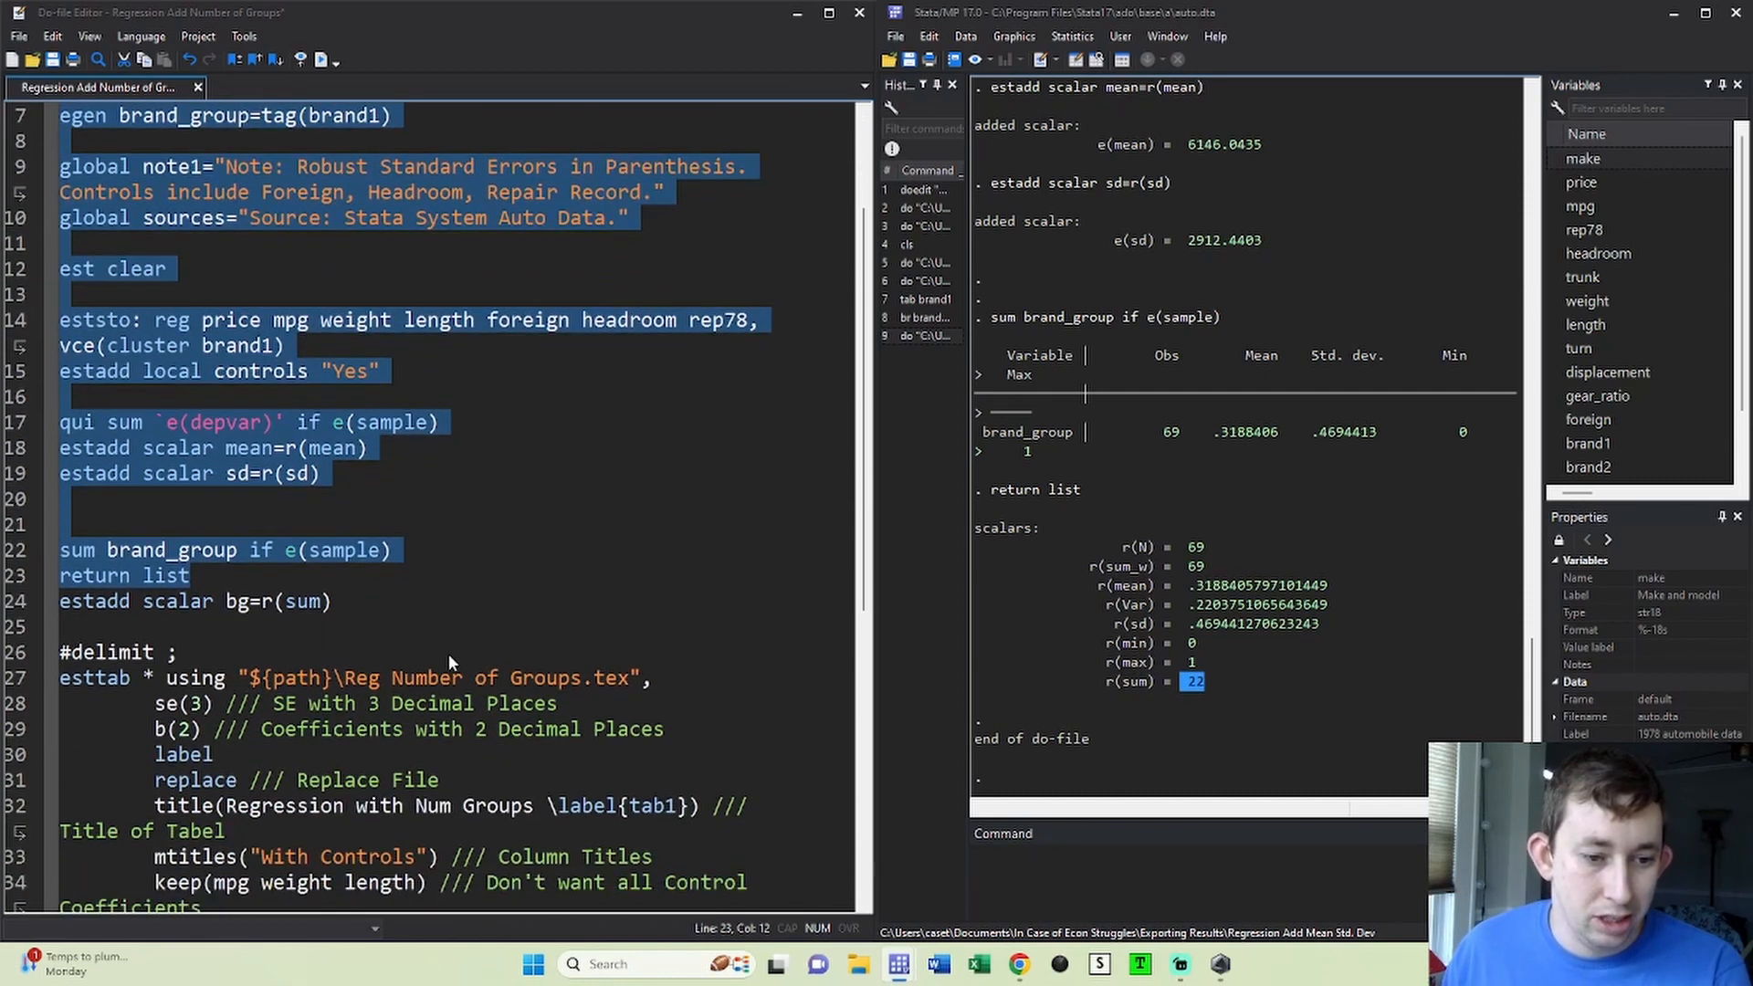
{"action": "double_click", "coordinate": [235, 600]}
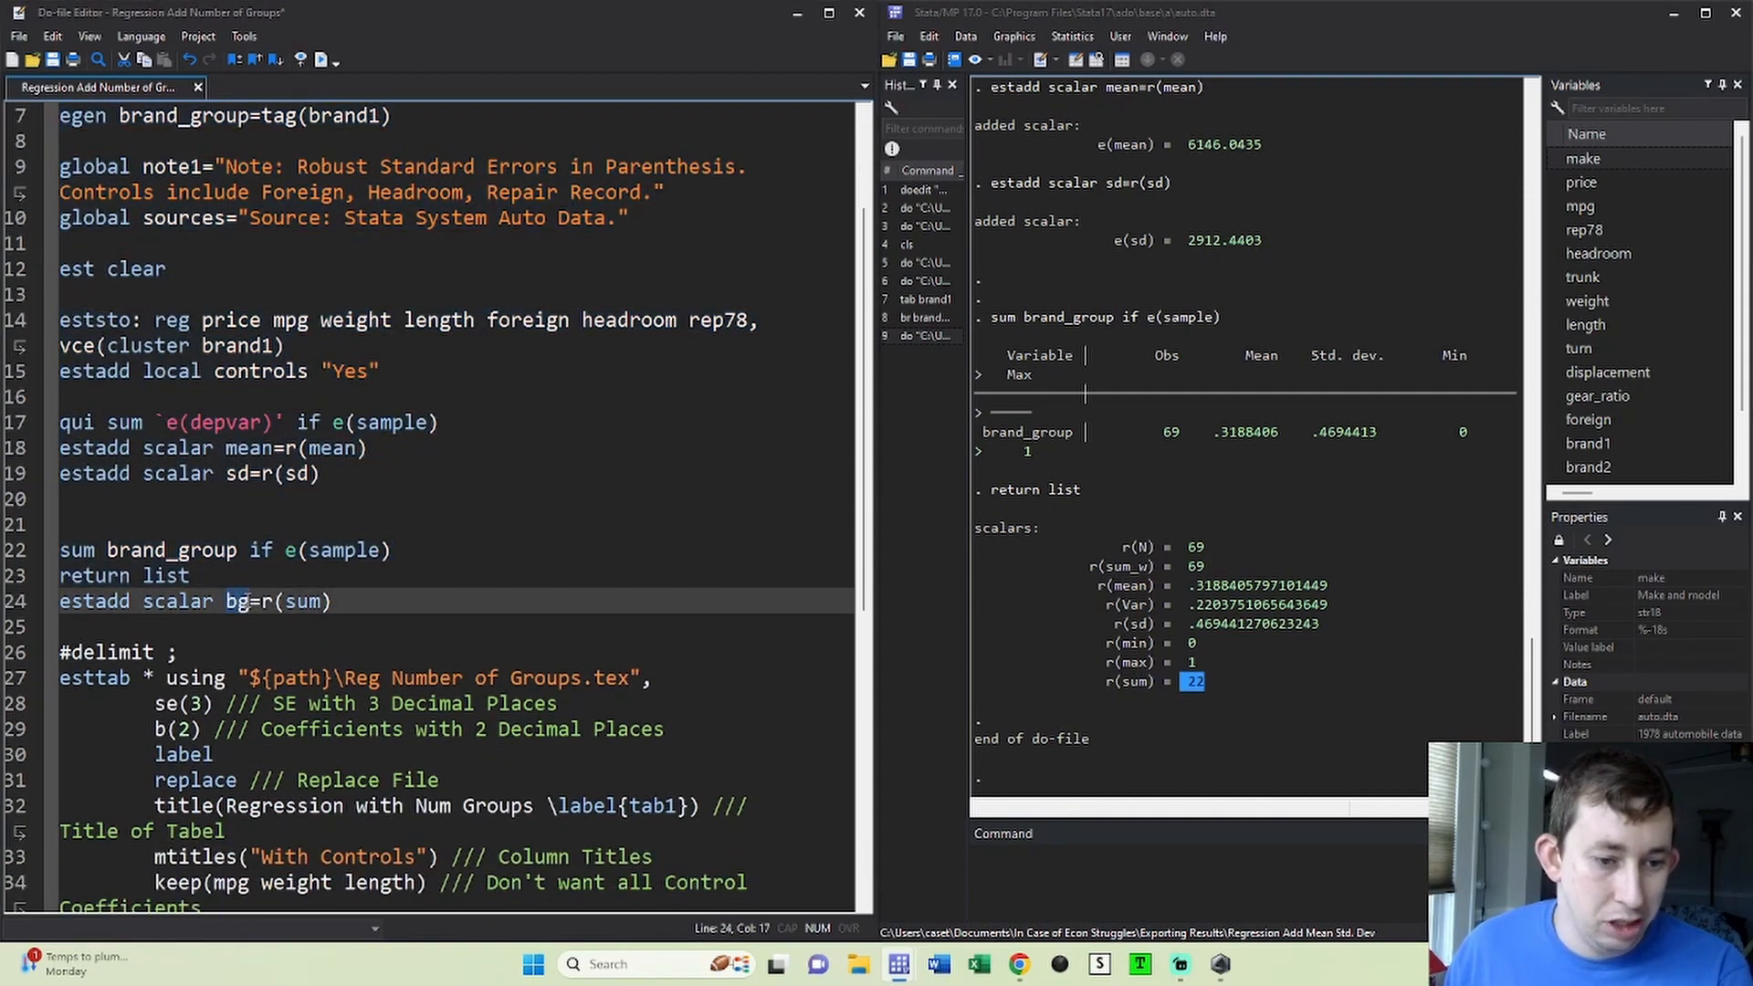
{"action": "scroll", "coordinate": [330, 601], "scroll_direction": "down", "scroll_amount": 5}
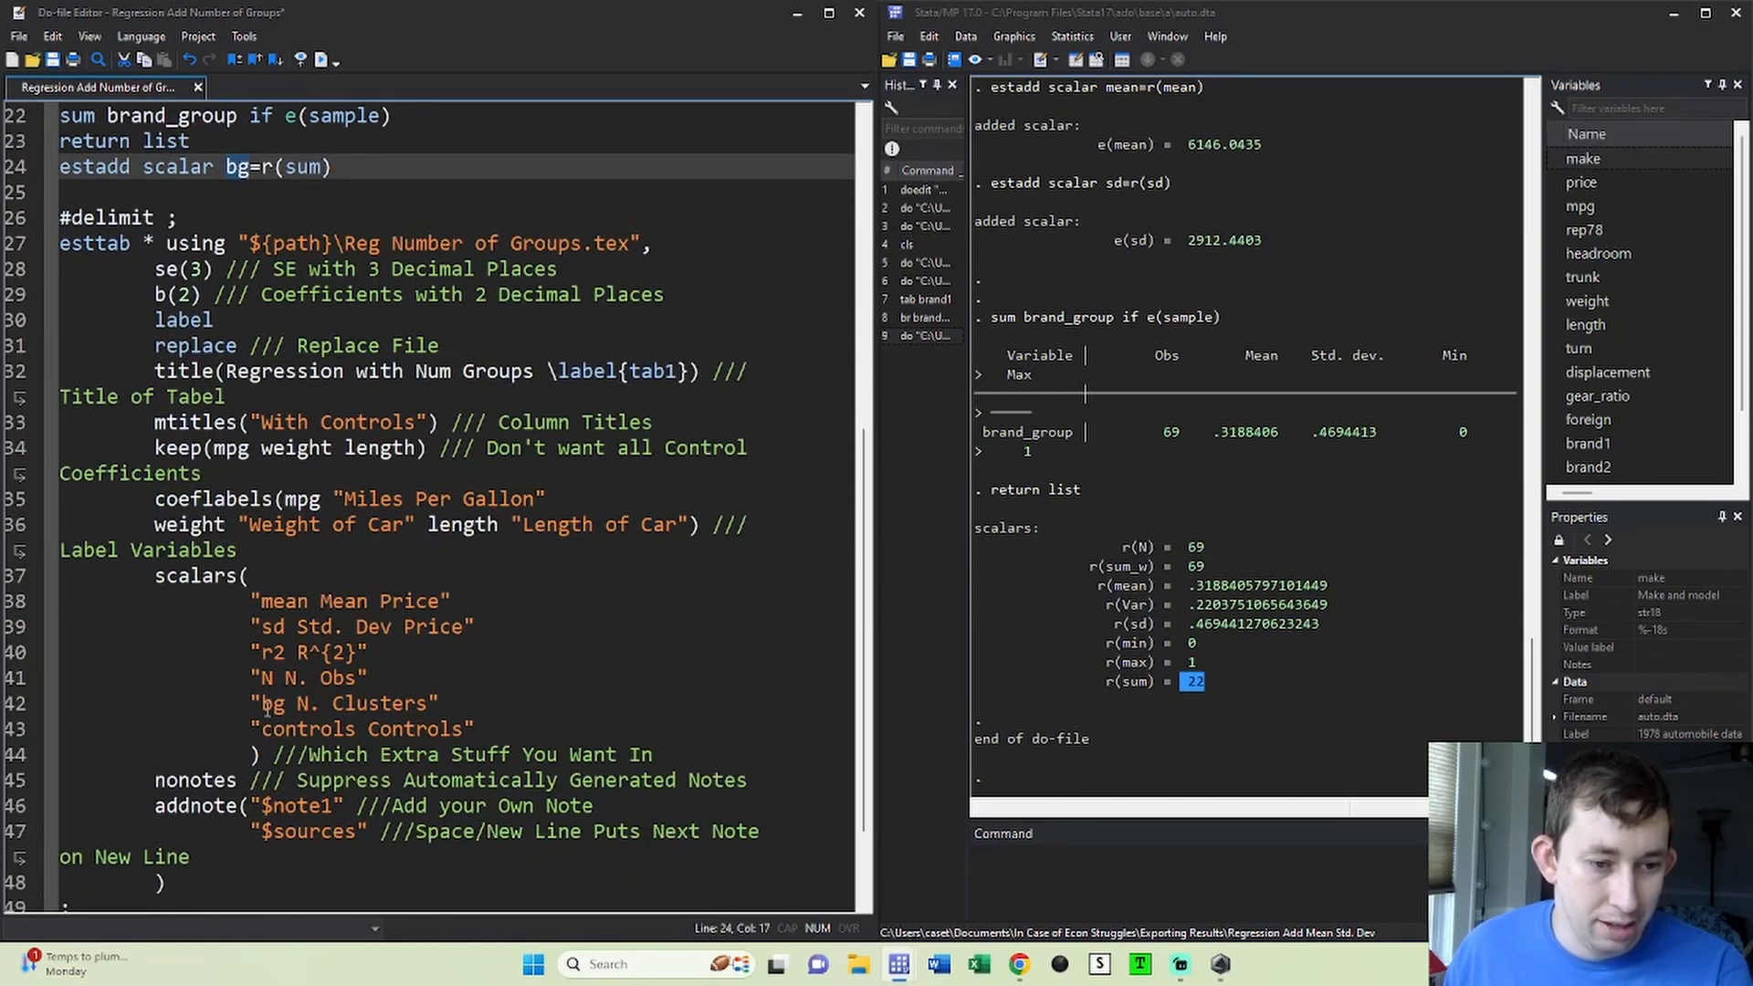
{"action": "left_click_drag", "start_coordinate": [251, 704], "coordinate": [427, 704]}
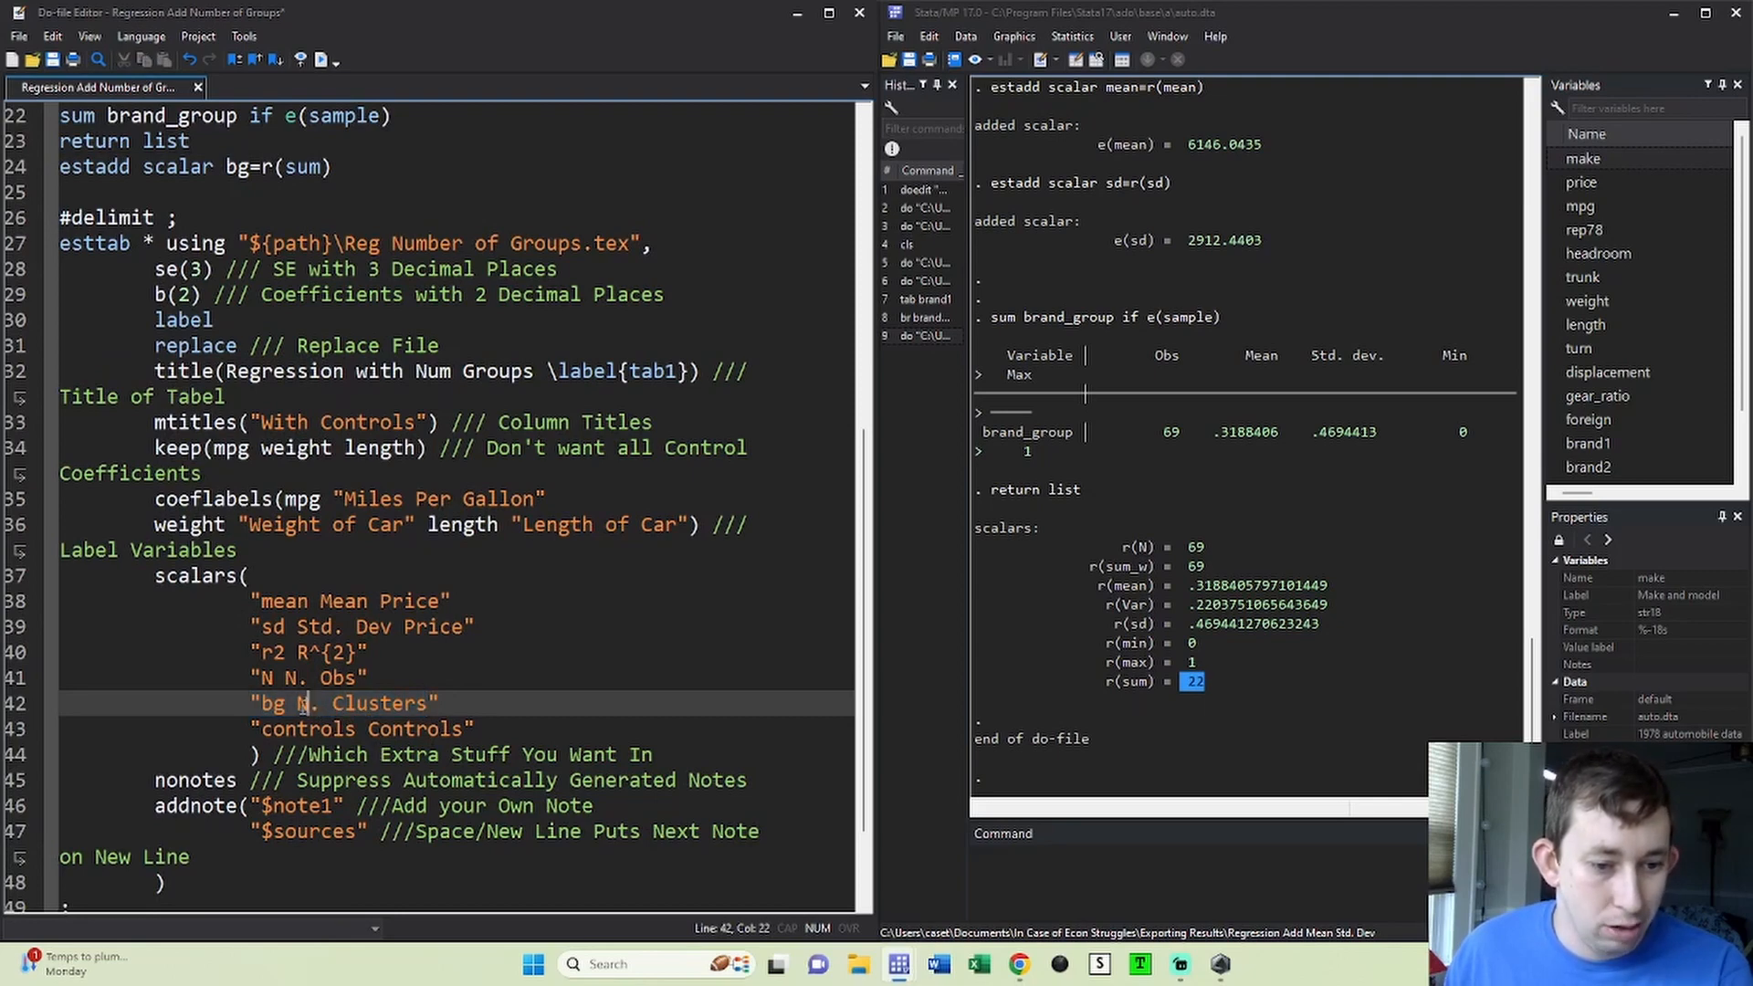
{"action": "left_click", "coordinate": [407, 704]}
{"action": "left_click", "coordinate": [484, 680]}
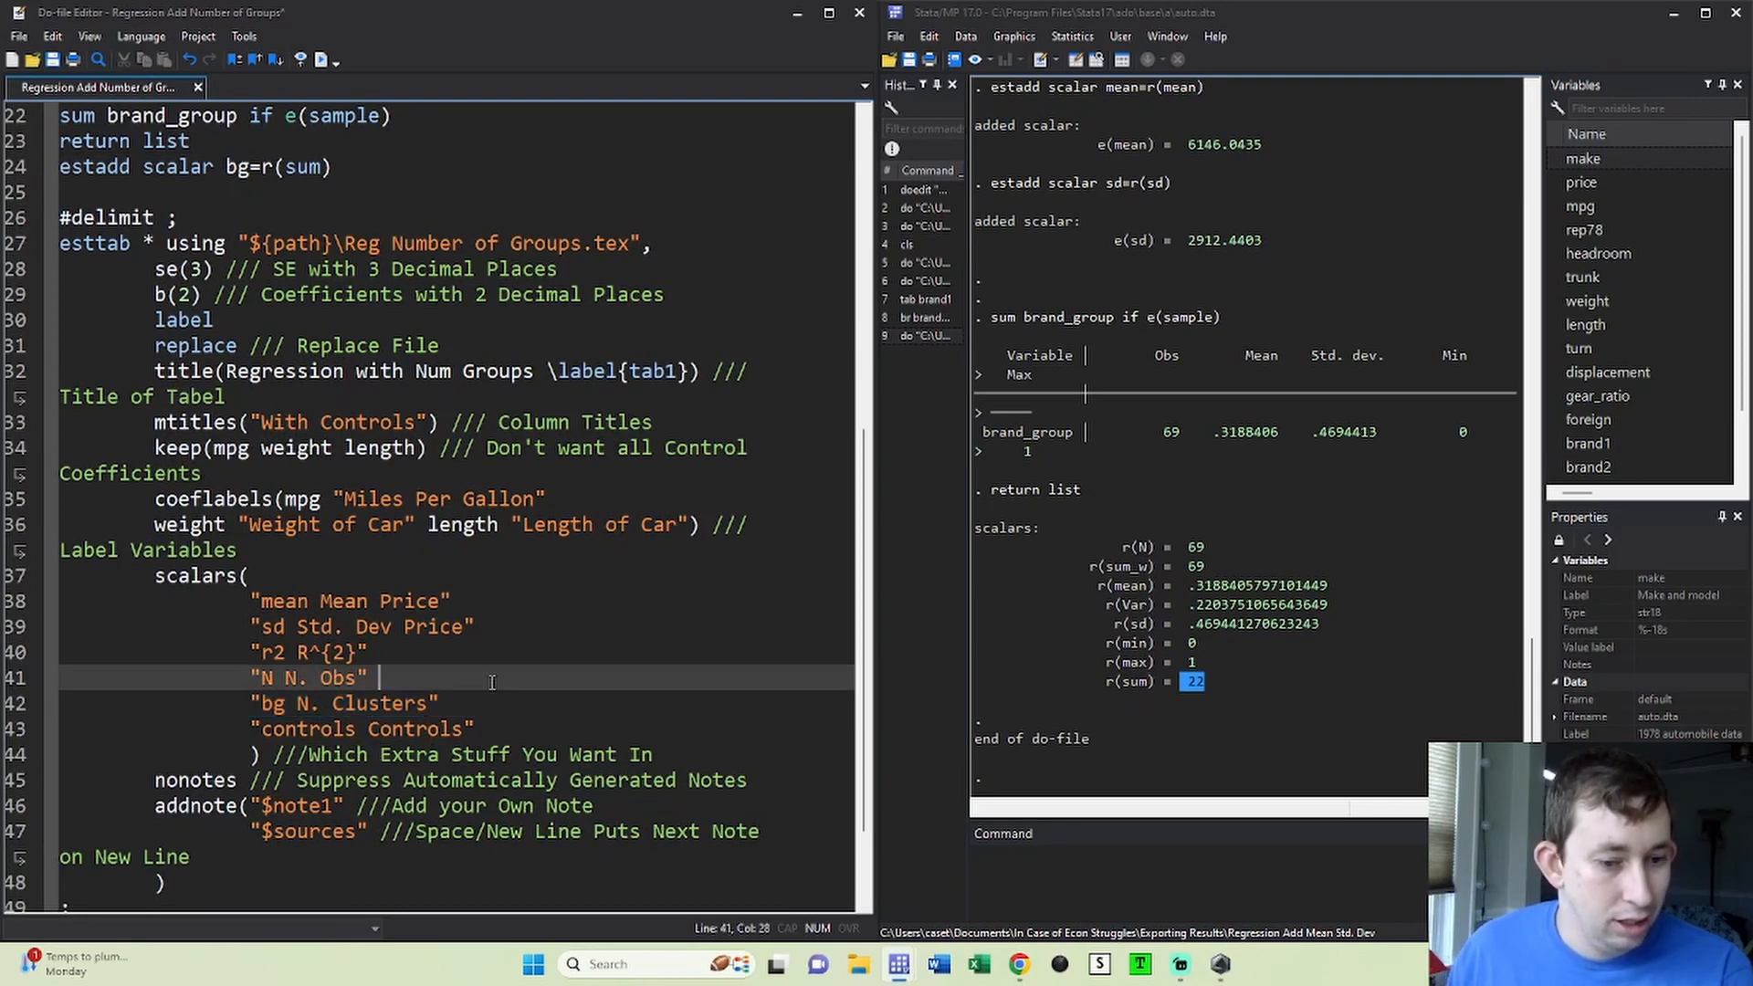
{"action": "key", "text": "ctrl+s"}
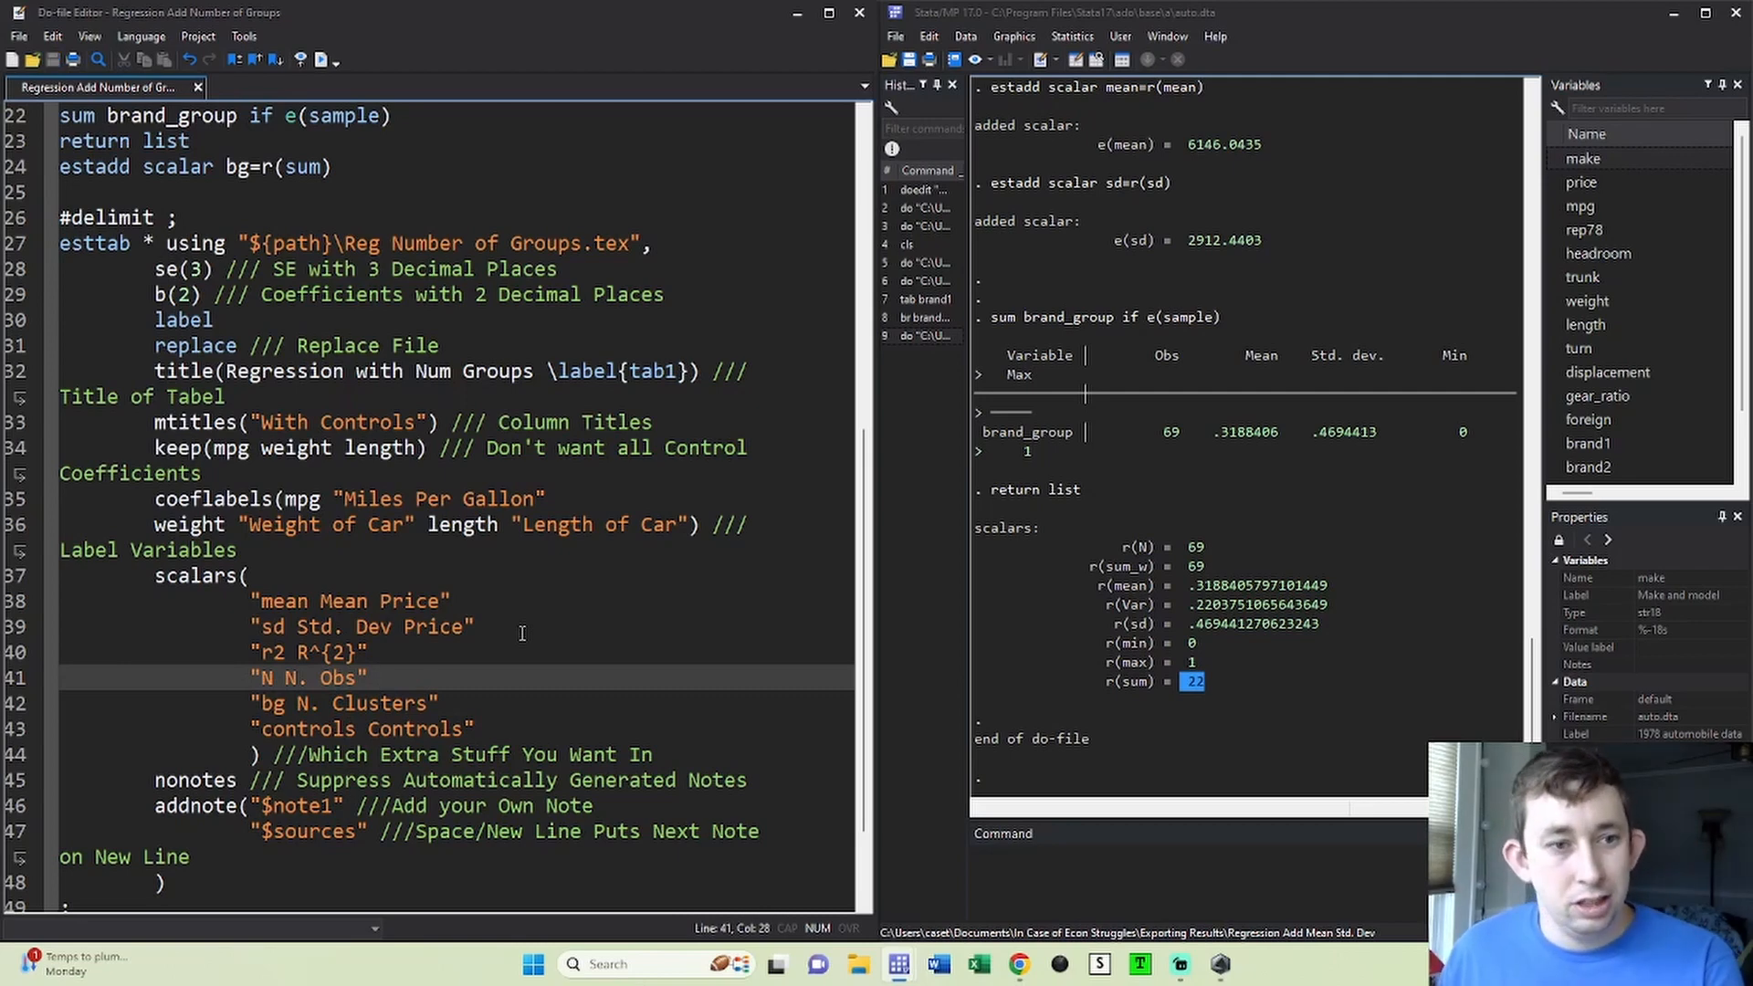
{"action": "key", "text": "ctrl+d"}
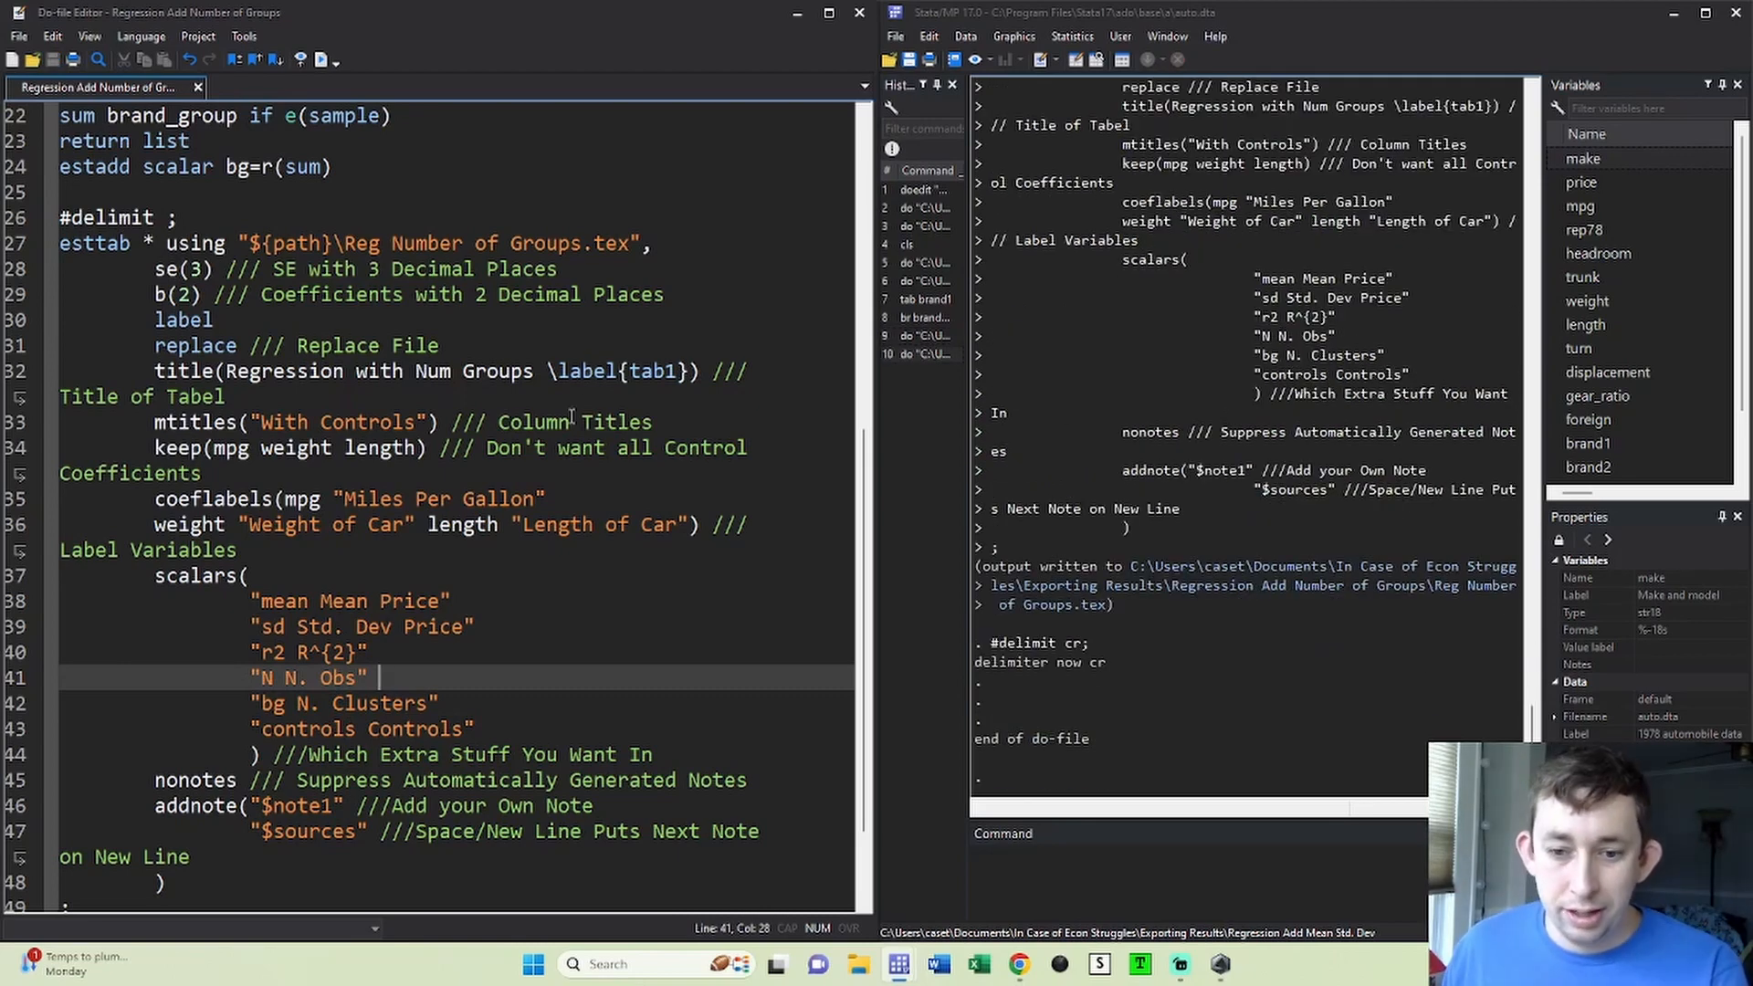
- Open the exported Reg Number of Groups.tex in TeXworks and check the N. Clusters row
{"action": "scroll", "coordinate": [713, 531], "scroll_direction": "up", "scroll_amount": 1}
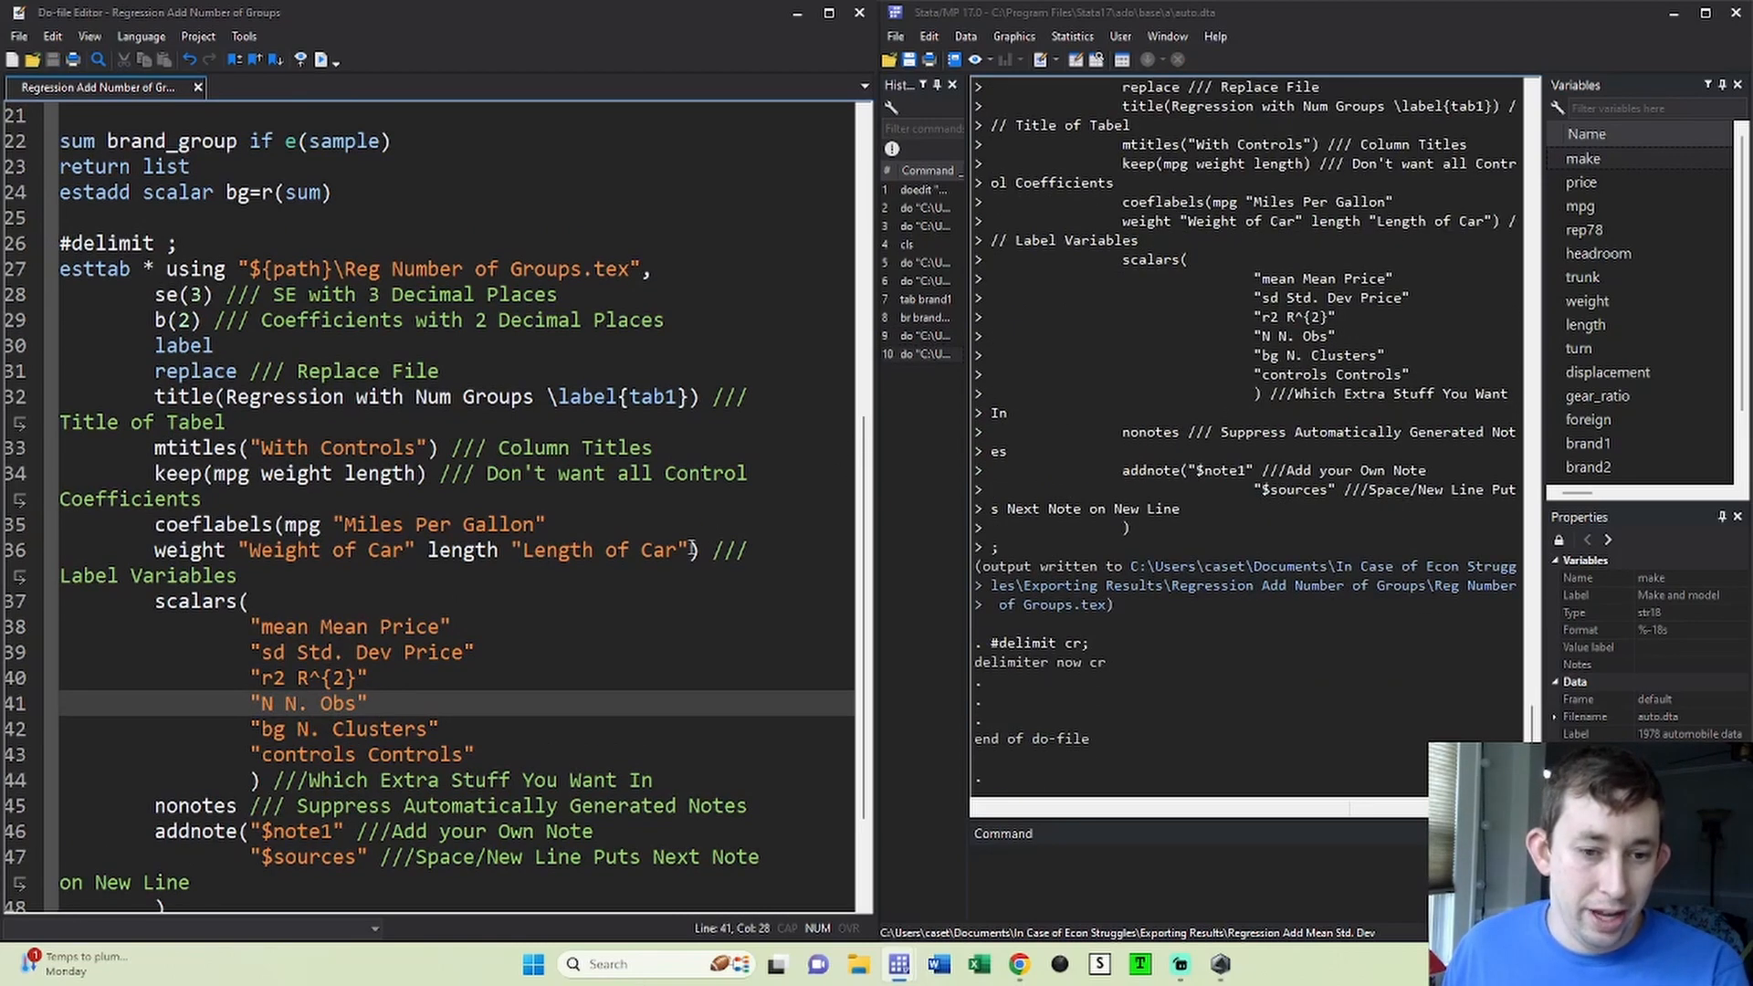
{"action": "scroll", "coordinate": [692, 549], "scroll_direction": "down", "scroll_amount": 2}
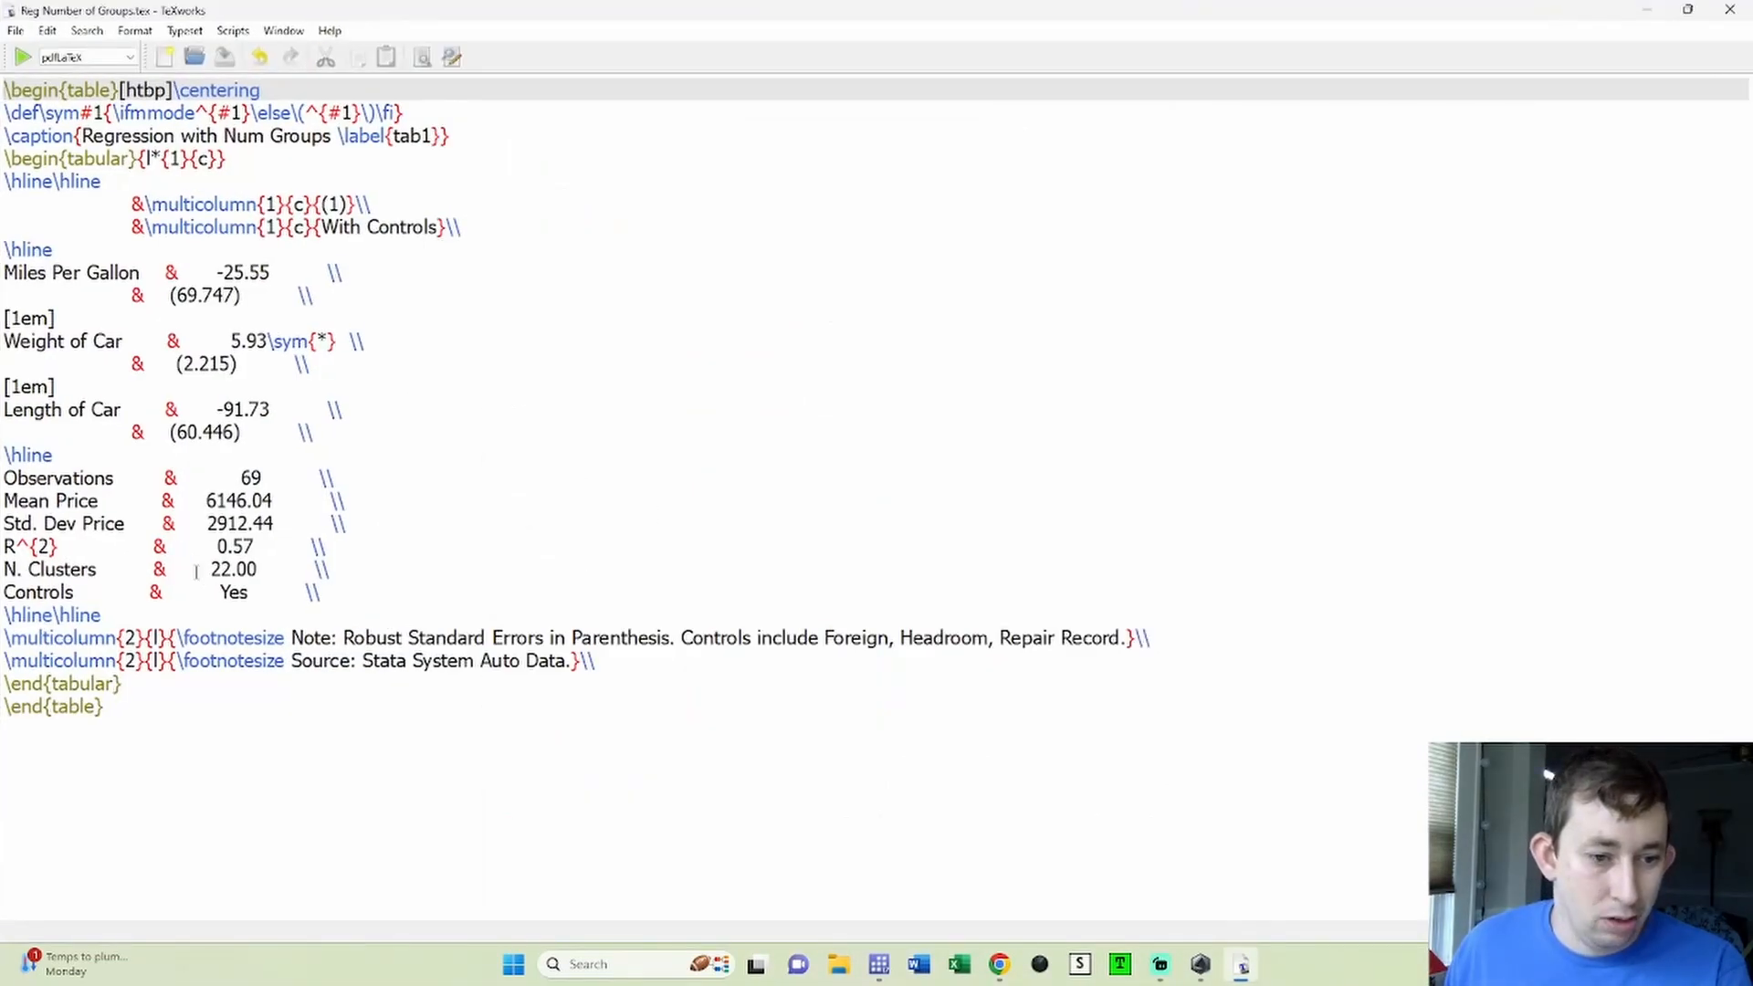
{"action": "left_click_drag", "start_coordinate": [213, 571], "coordinate": [258, 570]}
{"action": "left_click", "coordinate": [263, 569]}
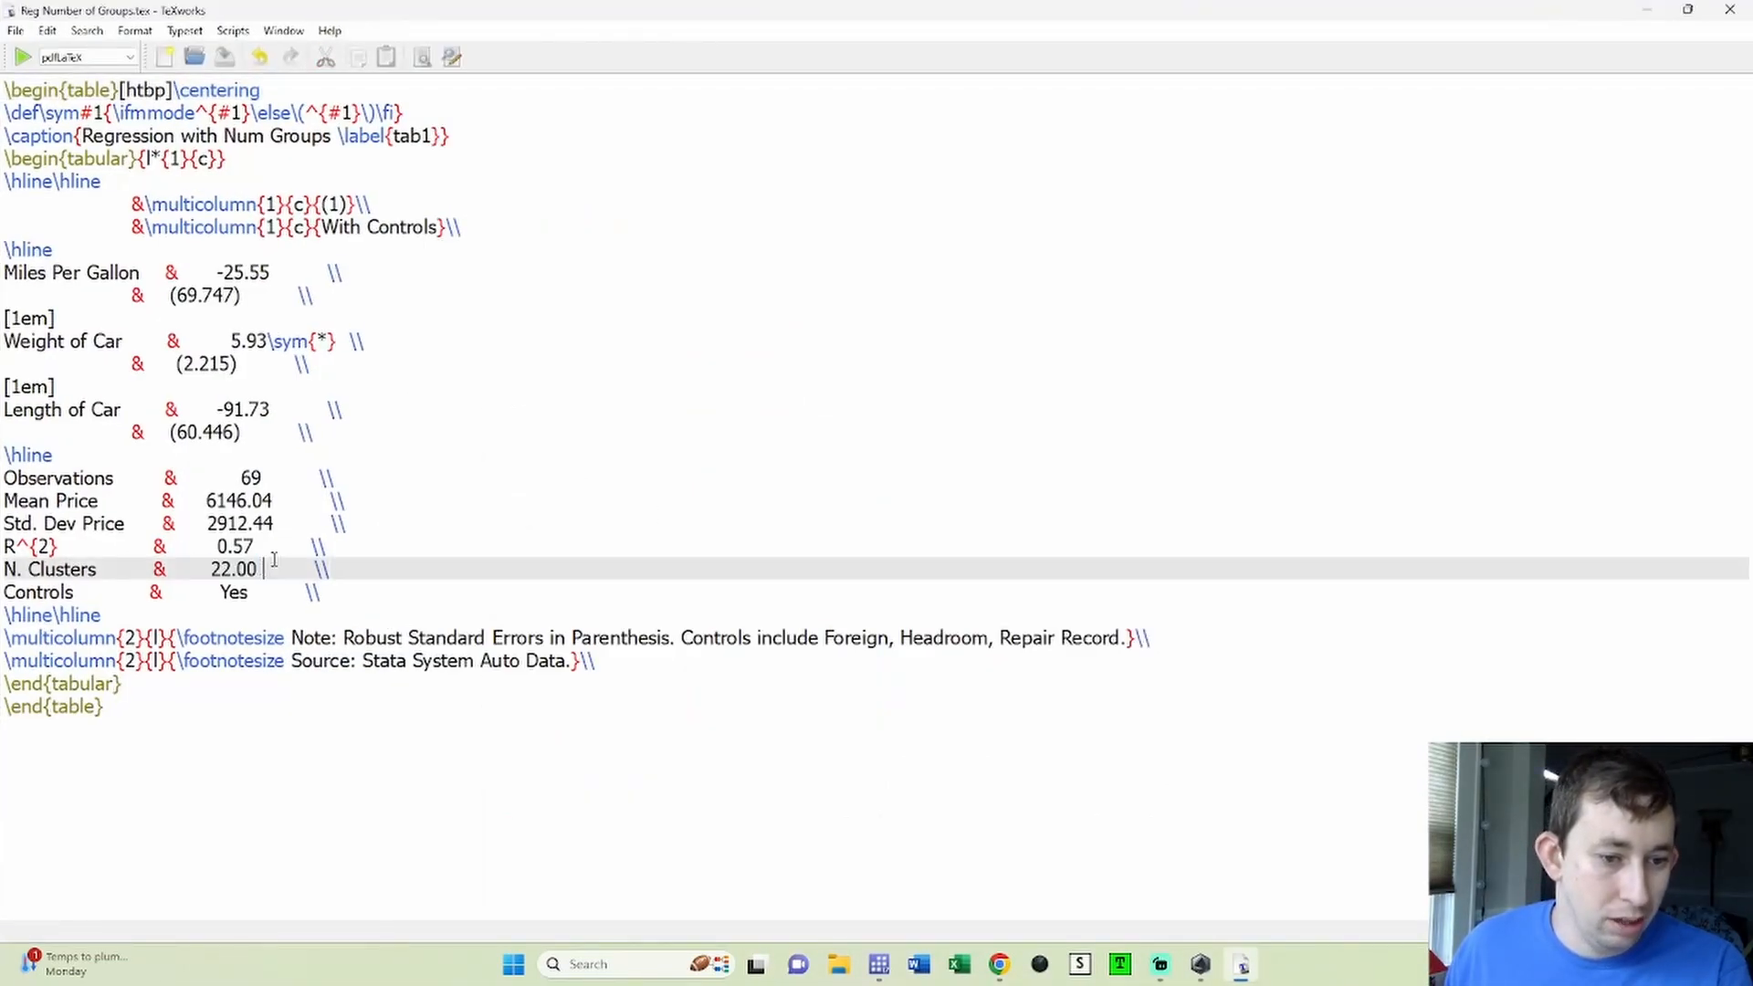